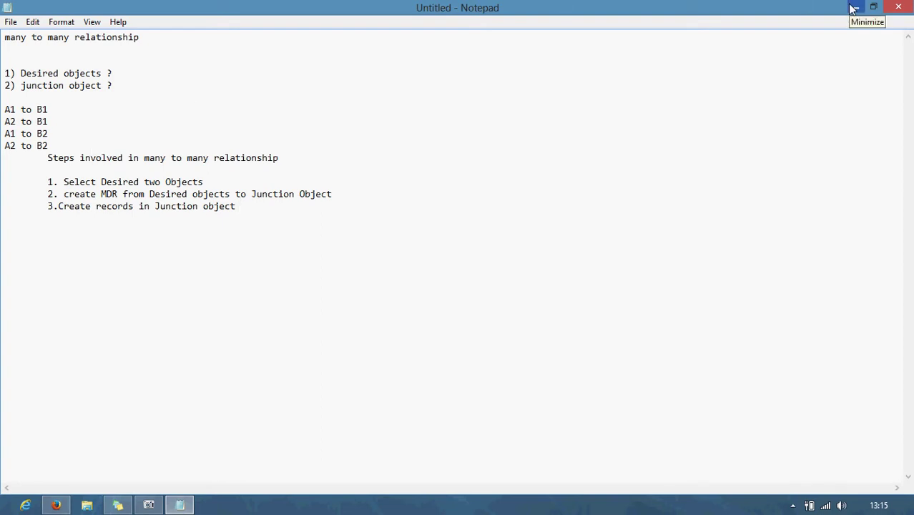
Step: Switch from Notepad to Salesforce in Firefox, look through the Accounts, Contacts and Customers pages, and expand the Customers quick-access menu
left_click(854, 9)
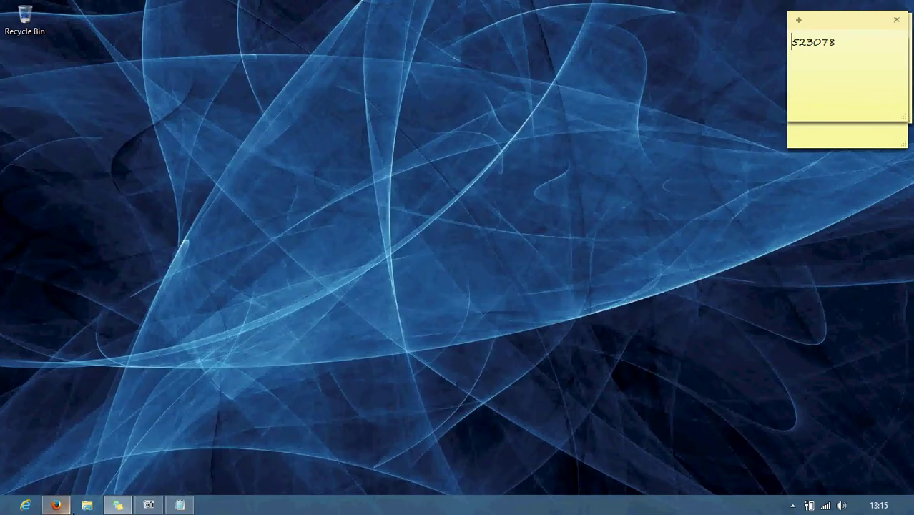
left_click(56, 505)
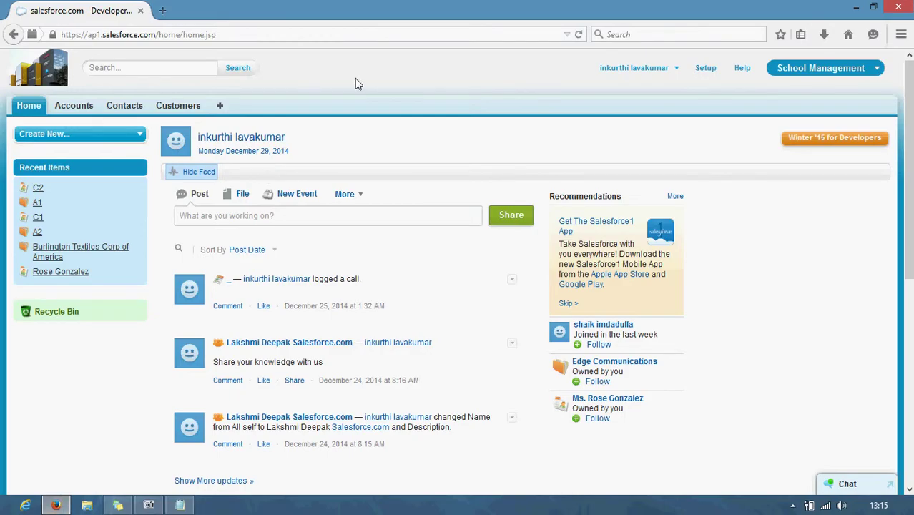
left_click(72, 109)
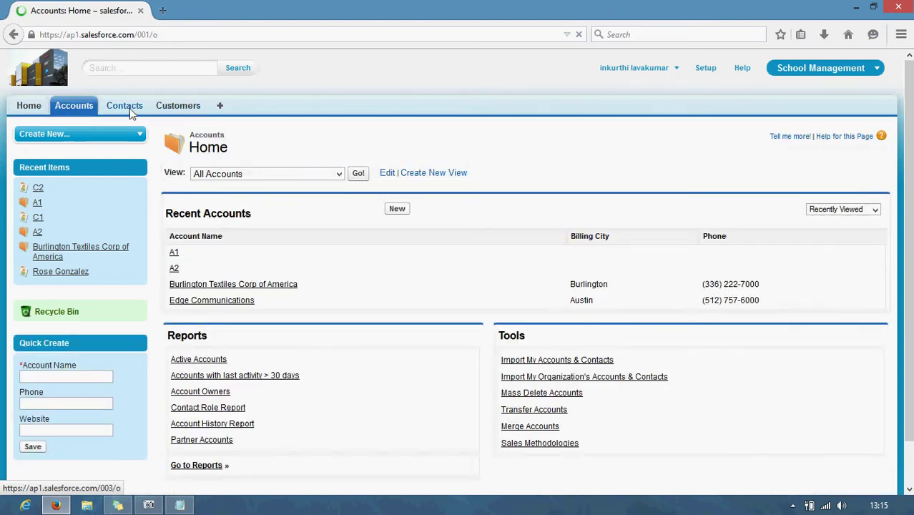
left_click(129, 108)
left_click(177, 108)
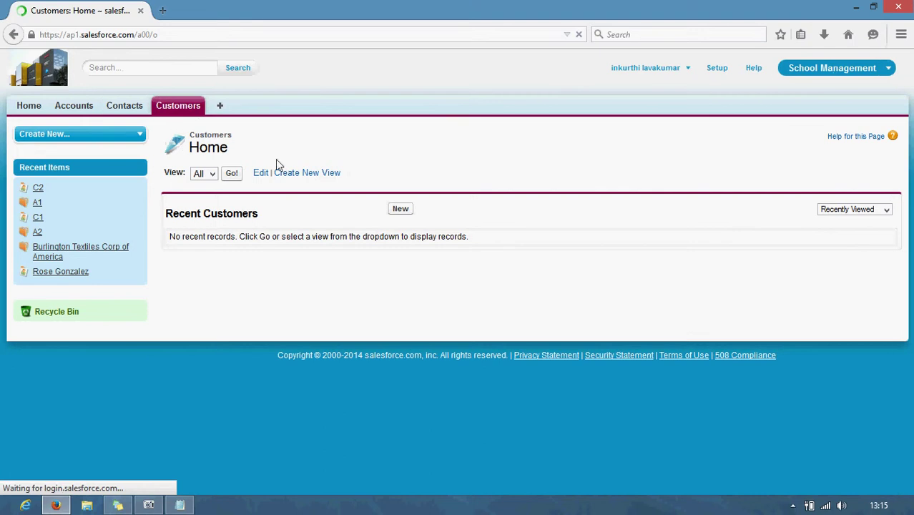
left_click(401, 210)
left_click(909, 172)
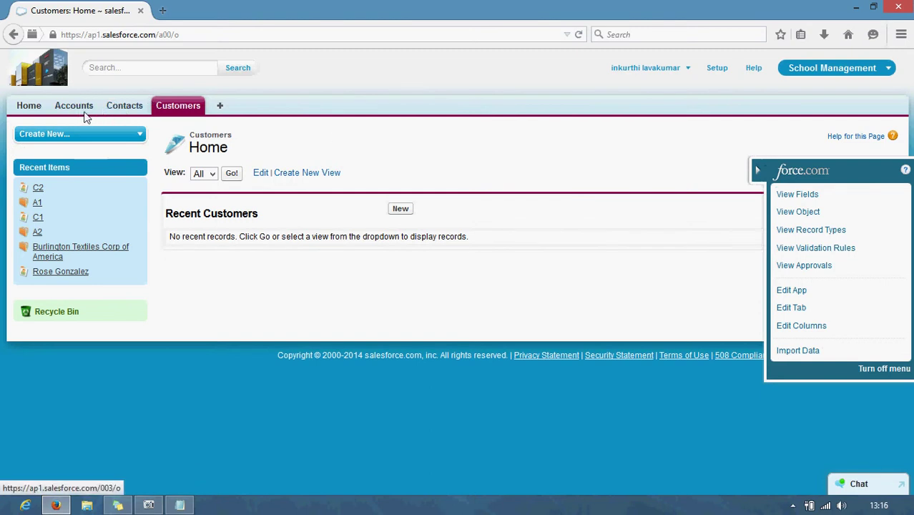
Step: In the Notepad notes, add the lines "Desired objects: Accounts and Contacts" and "Junction Object : Customers", then return to Salesforce
left_click(180, 504)
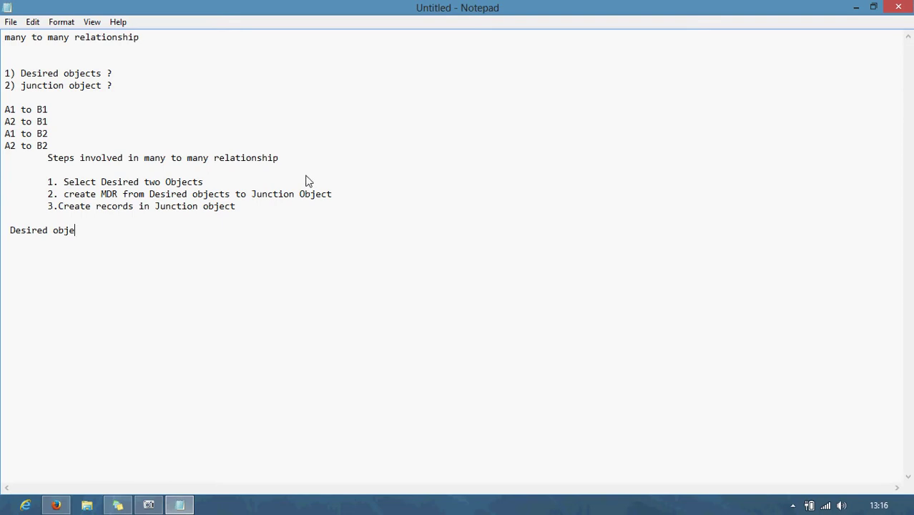
type("ts: Accounts and Contacts")
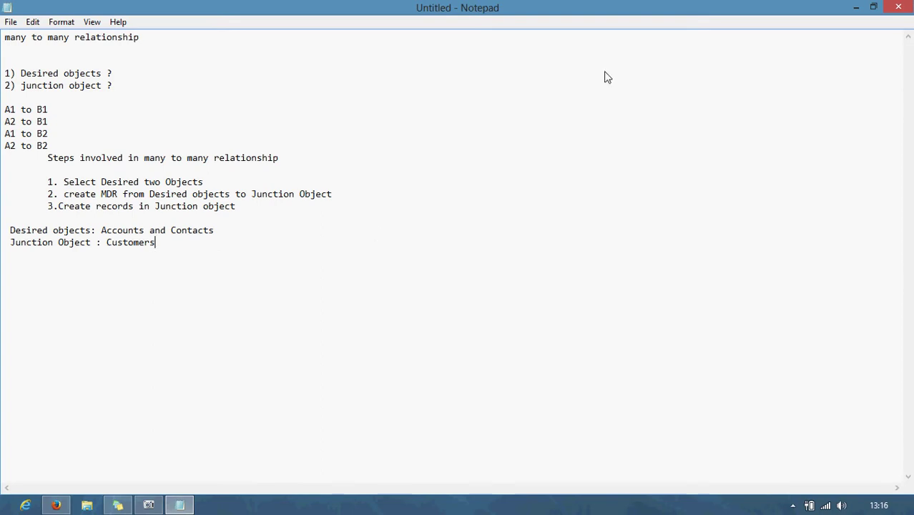
left_click(856, 7)
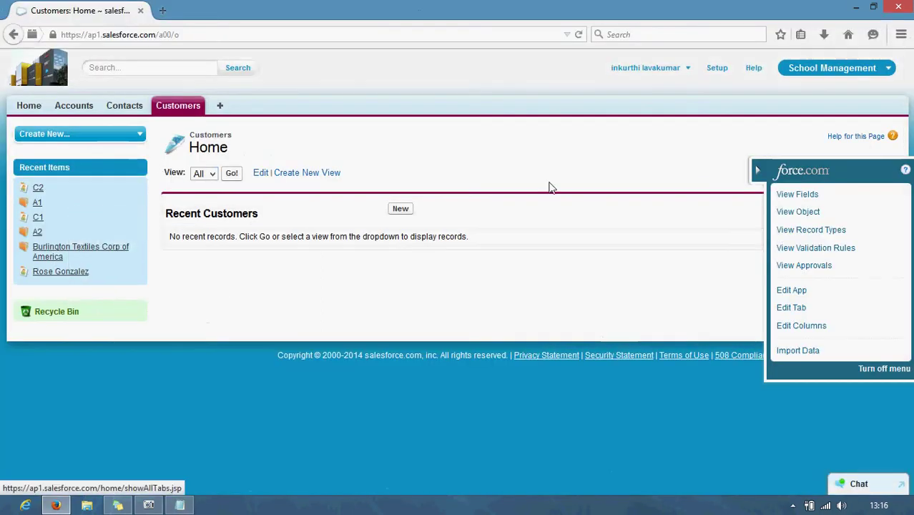
Step: Open the Customer object's field definitions in Salesforce, checking the relationship steps in the Notepad notes along the way
left_click(808, 194)
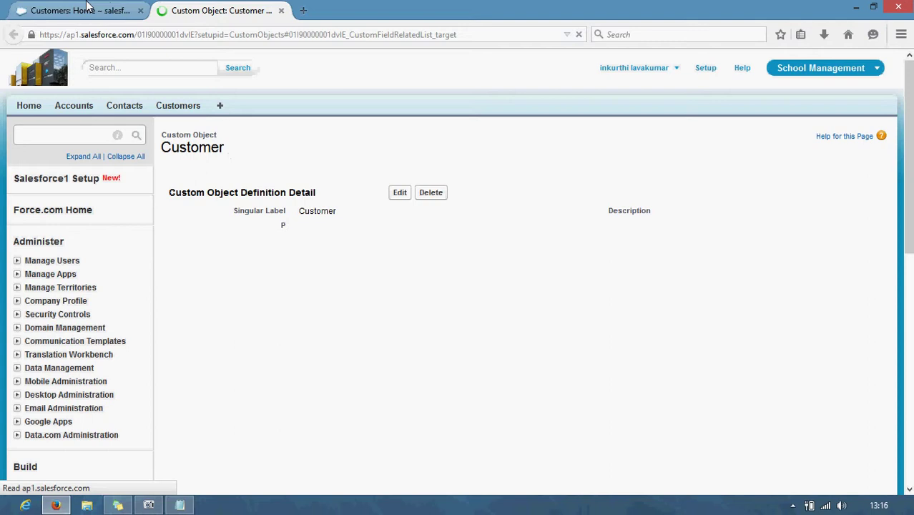
key("ctrl+Tab")
left_click(175, 510)
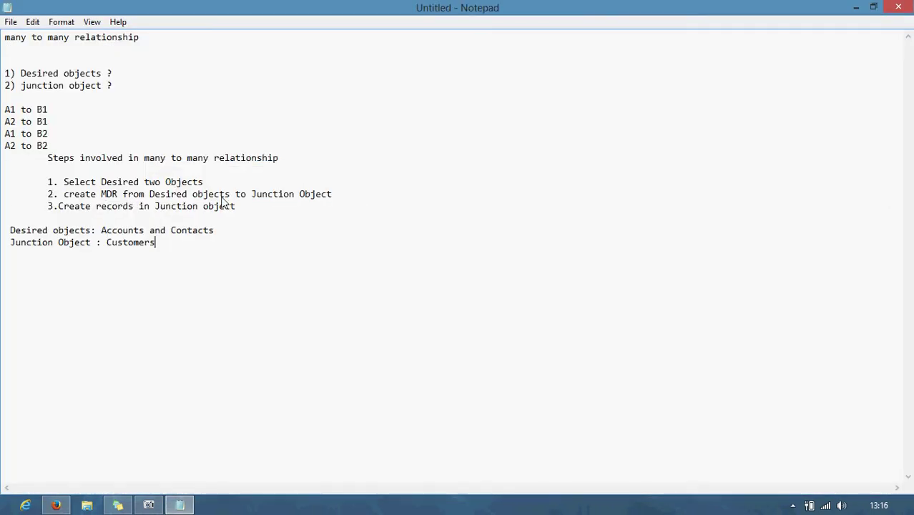
left_click(855, 7)
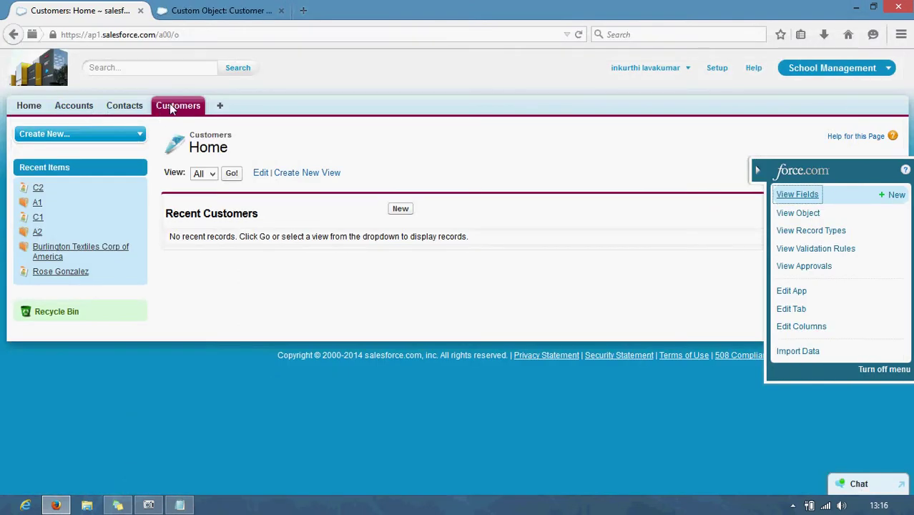
left_click(151, 11)
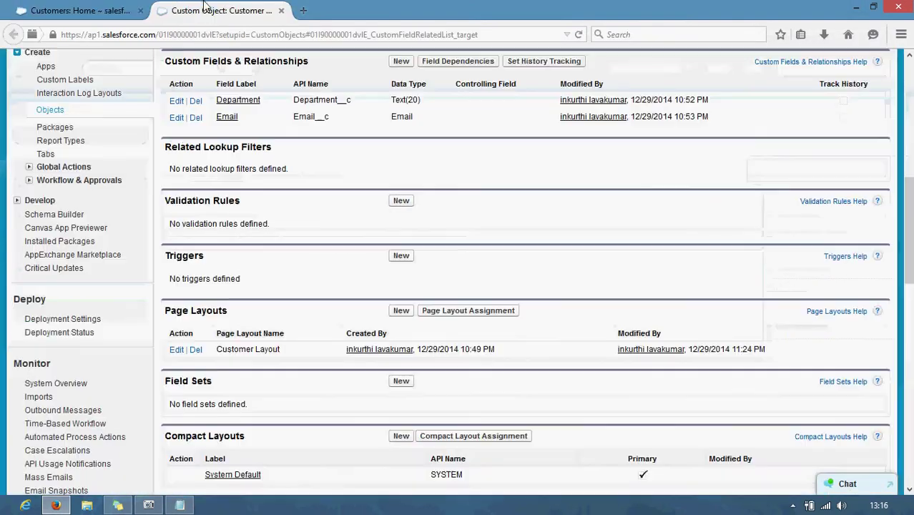
Step: Start a new Master-Detail Relationship custom field on the Customer object, related to Account
left_click(402, 62)
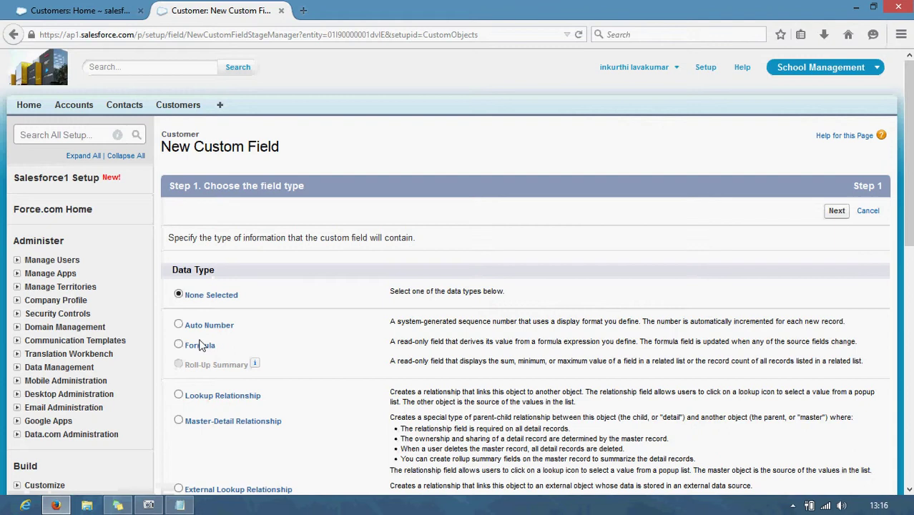
scroll(176, 398, "down", 1)
left_click(178, 372)
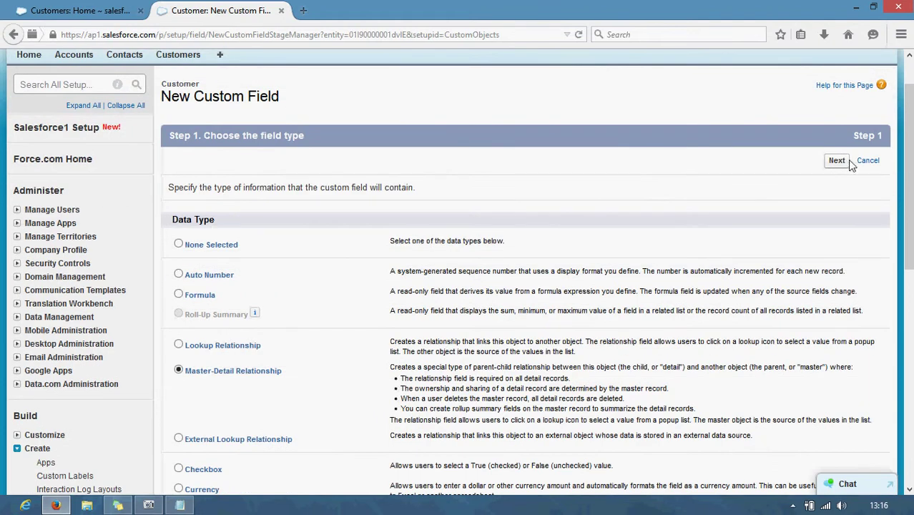
left_click(847, 161)
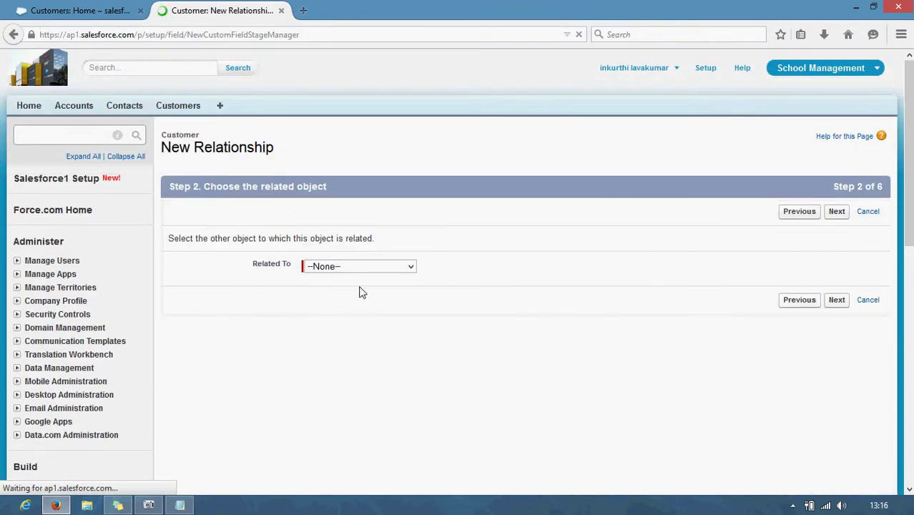
left_click(359, 266)
left_click(337, 288)
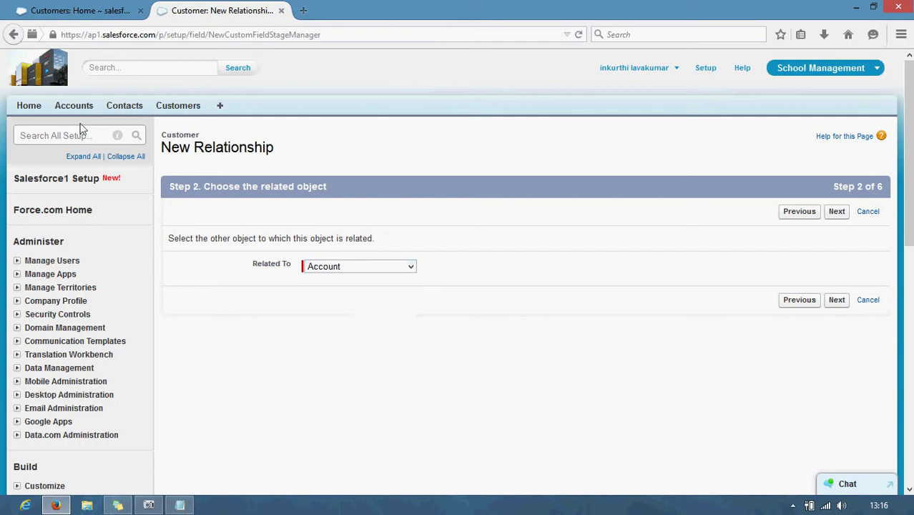
left_click(837, 300)
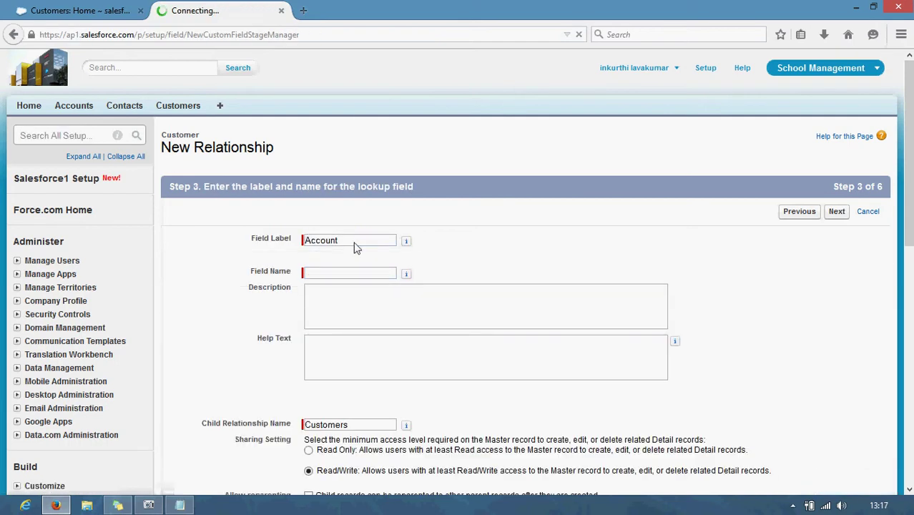
Step: Name the relationship field Account, allow reparenting of child records, accept the default security and page layouts, and save it
left_click(406, 241)
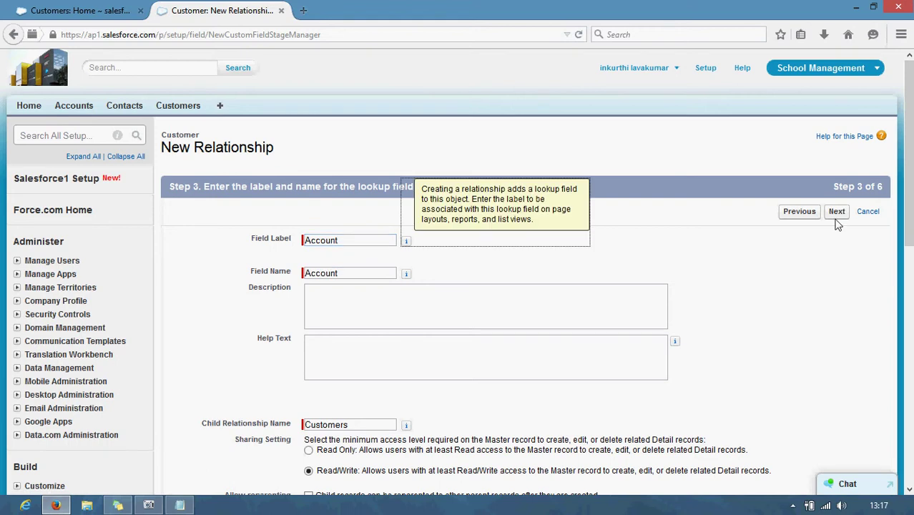
scroll(435, 292, "down", 3)
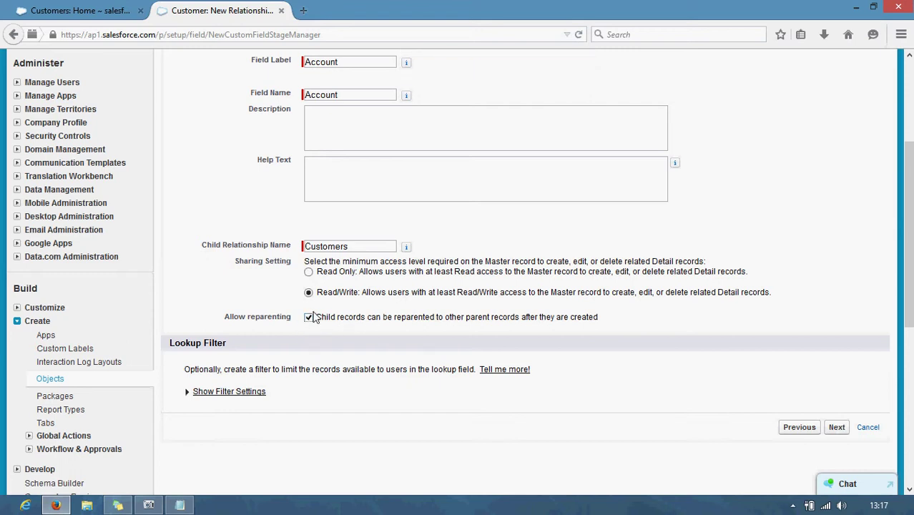
scroll(708, 123, "up", 2)
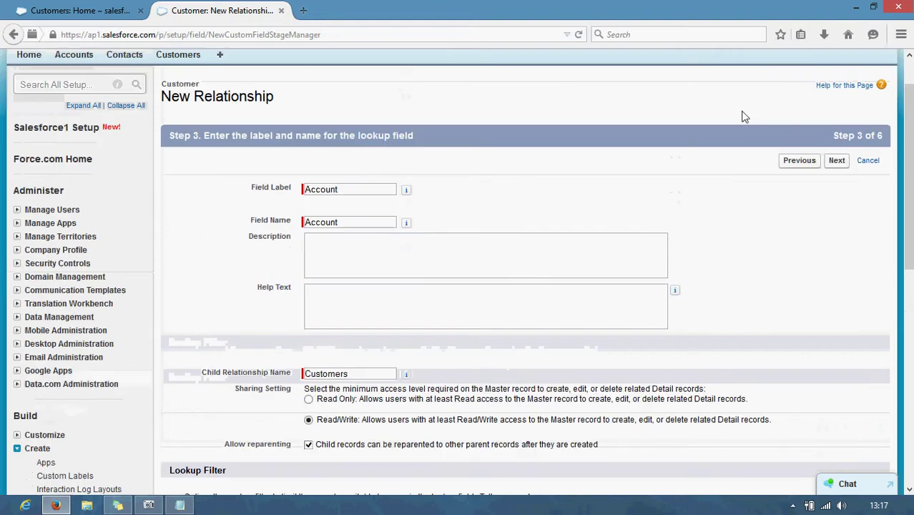
left_click(837, 160)
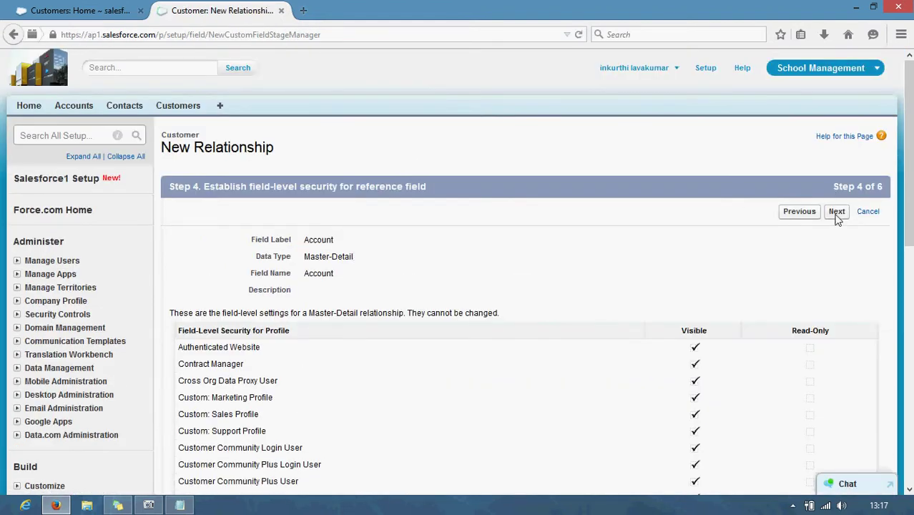
left_click(837, 212)
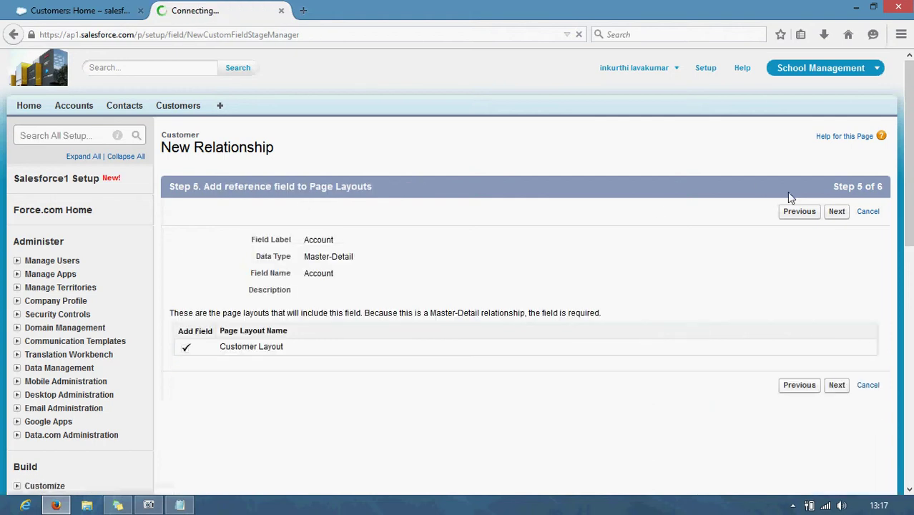
left_click(841, 214)
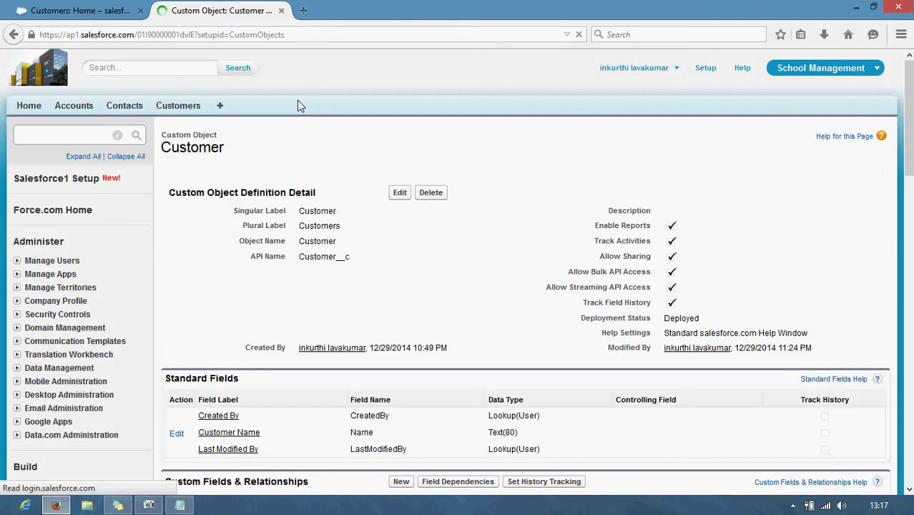
Step: Start a second Master-Detail Relationship custom field on the Customer object, related to Contact
scroll(364, 221, "down", 8)
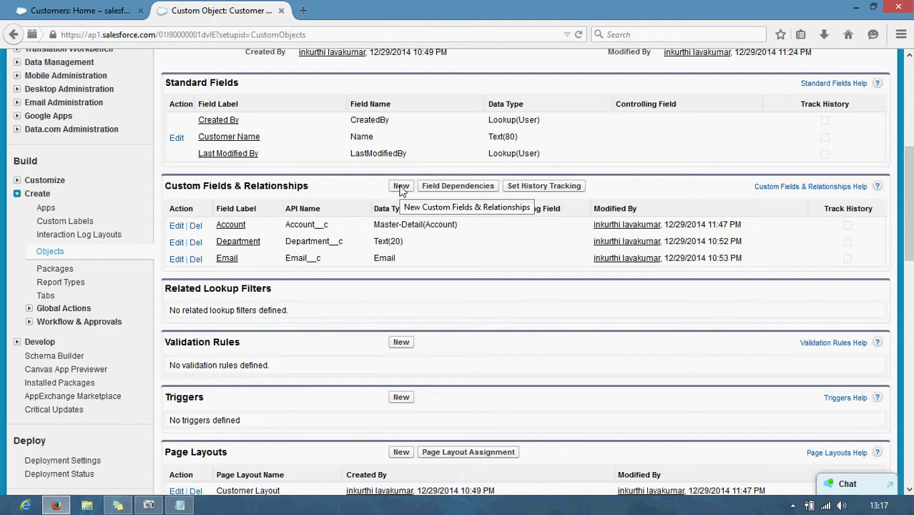
left_click(401, 187)
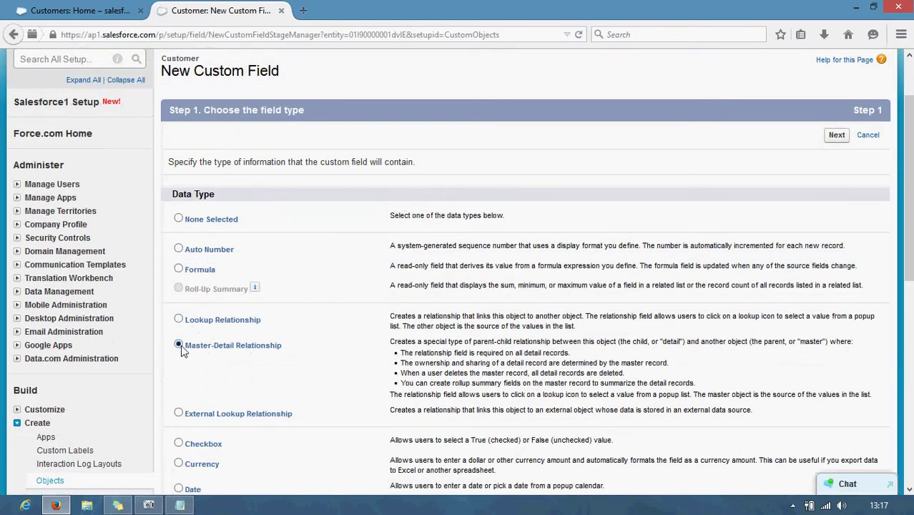
left_click(178, 345)
left_click(836, 135)
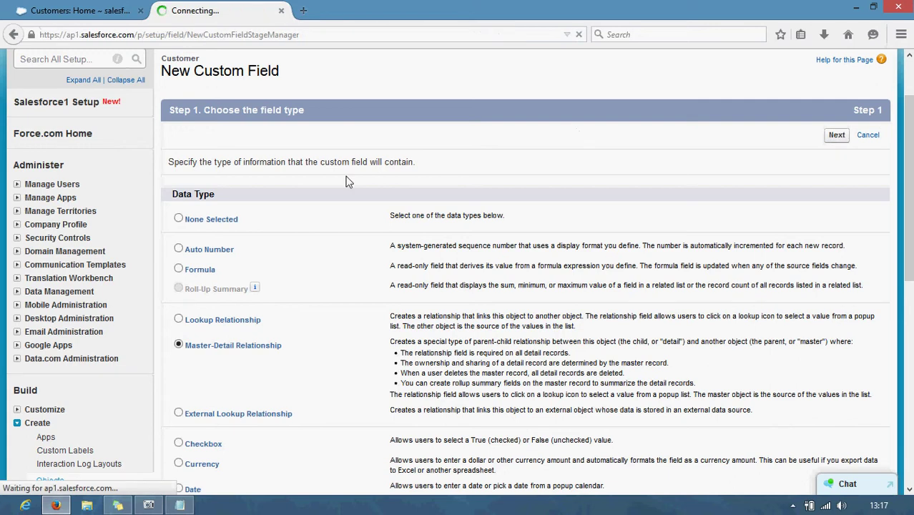
left_click(354, 267)
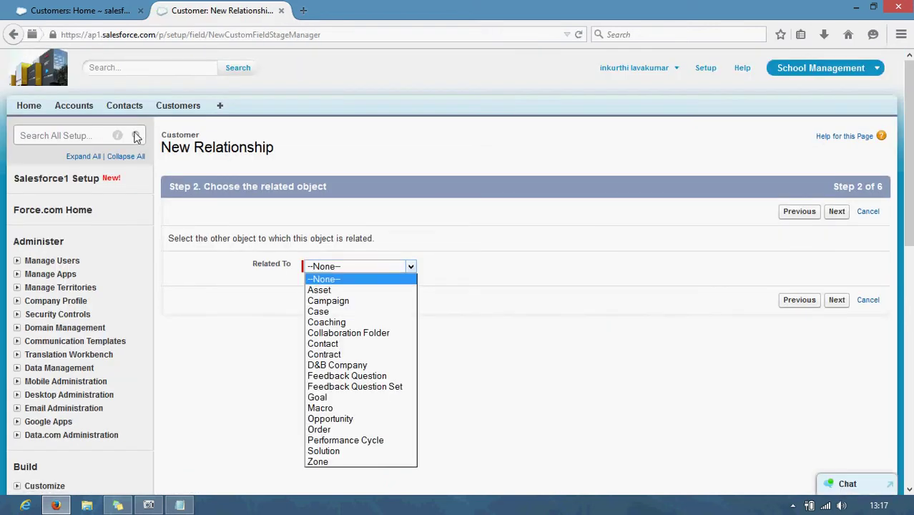
left_click(333, 345)
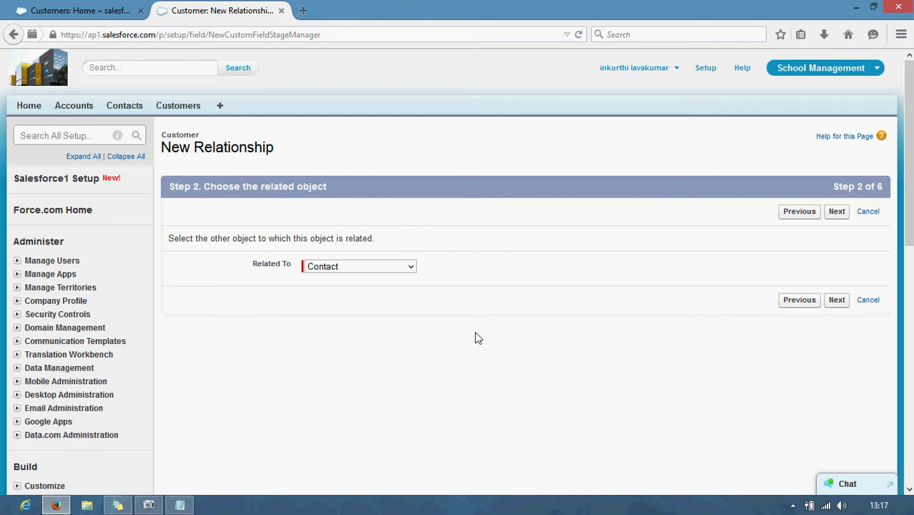
left_click(838, 213)
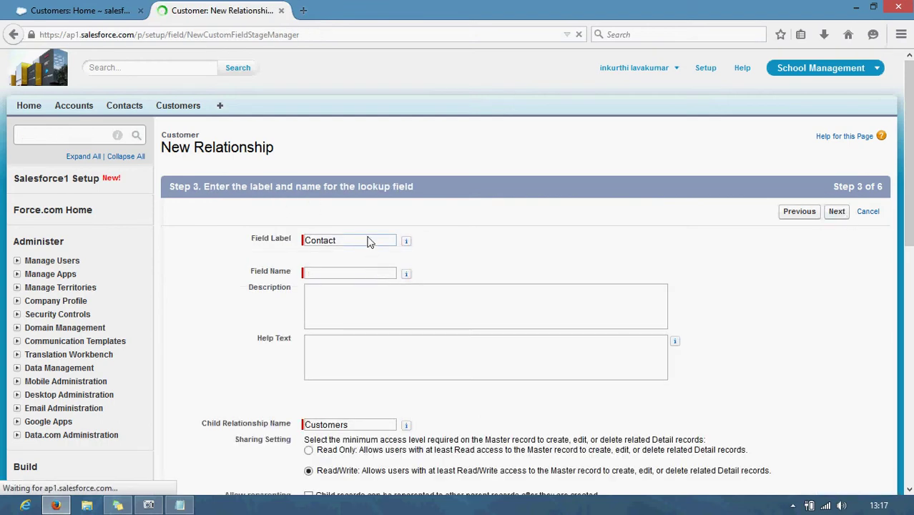
Step: Name the relationship field Contact, accept the default sharing, security, page layout and related list settings, and save it
key("Tab")
scroll(711, 313, "down", 3)
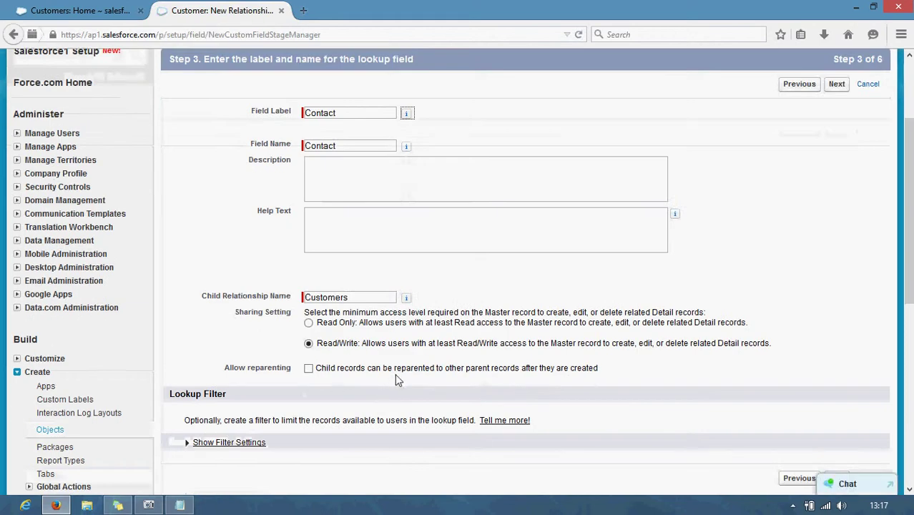
scroll(742, 252, "up", 2)
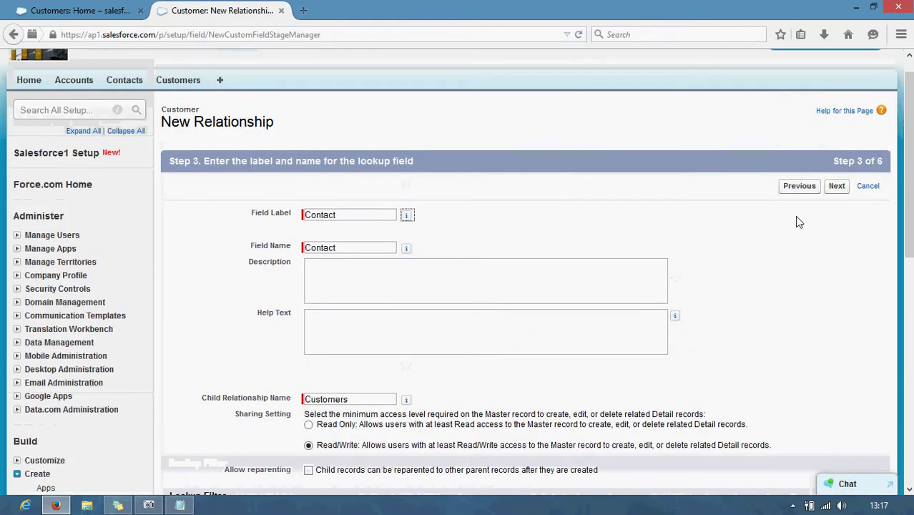
left_click(838, 186)
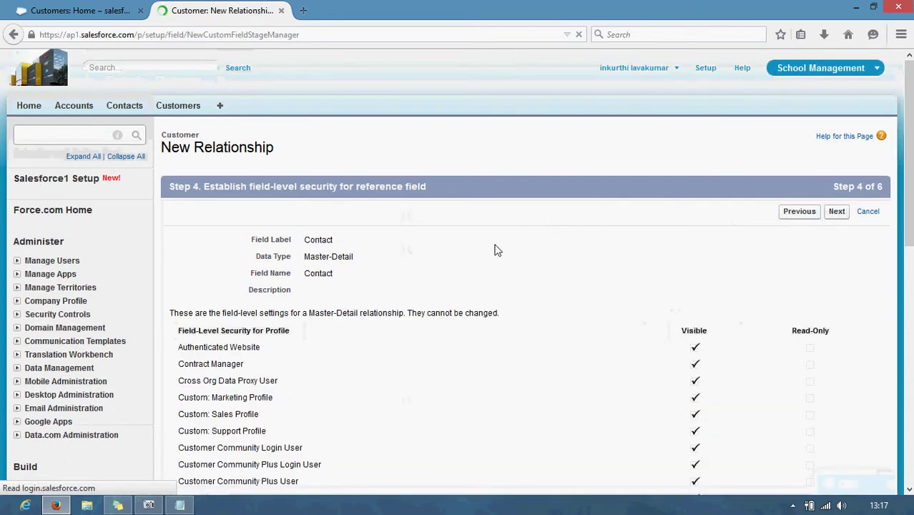
left_click(843, 216)
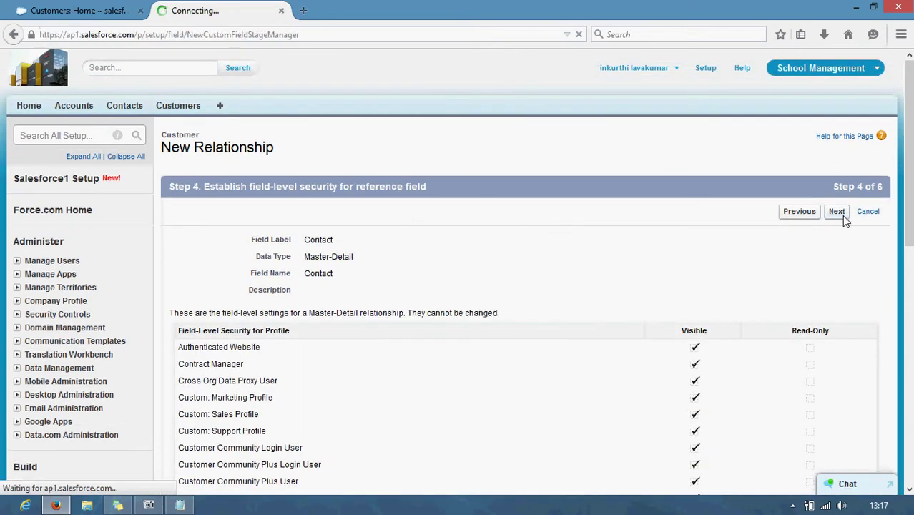
left_click(842, 216)
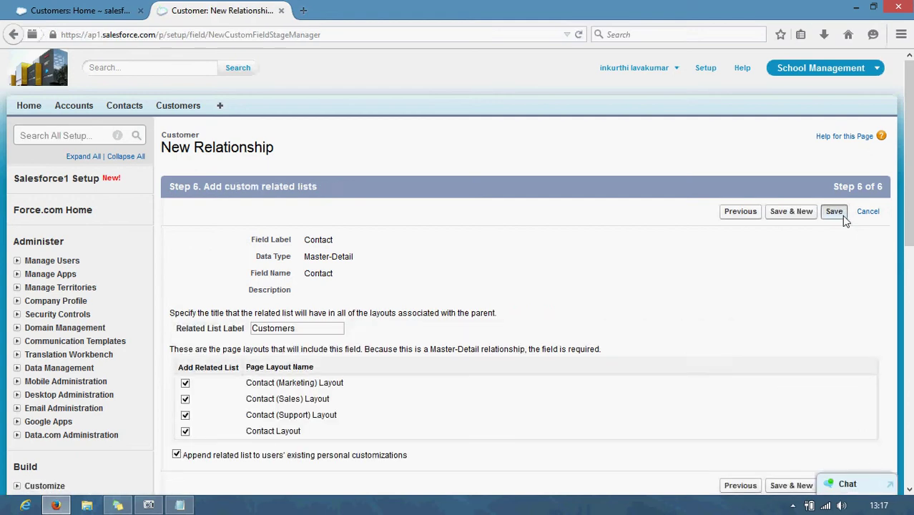
left_click(842, 215)
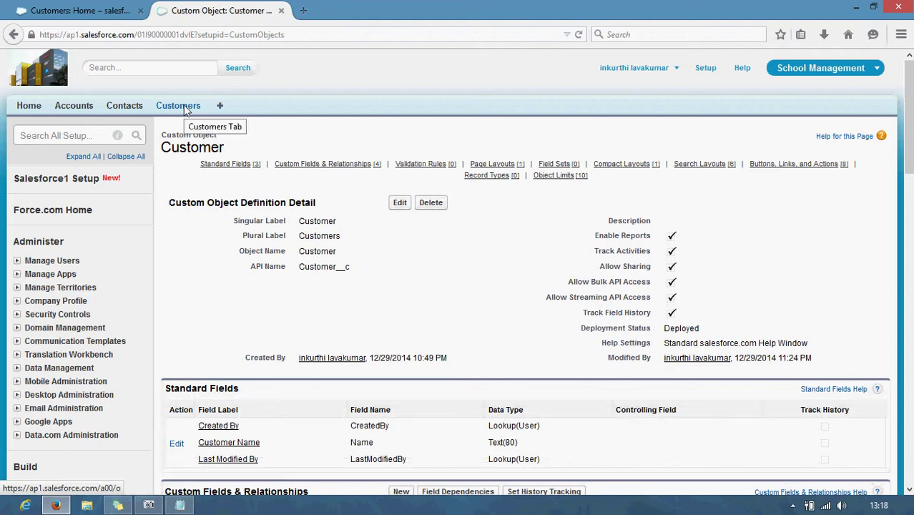
Step: Open the Accounts, Contacts and Customers home pages in separate browser tabs and review the recent accounts and contacts
left_click(77, 111)
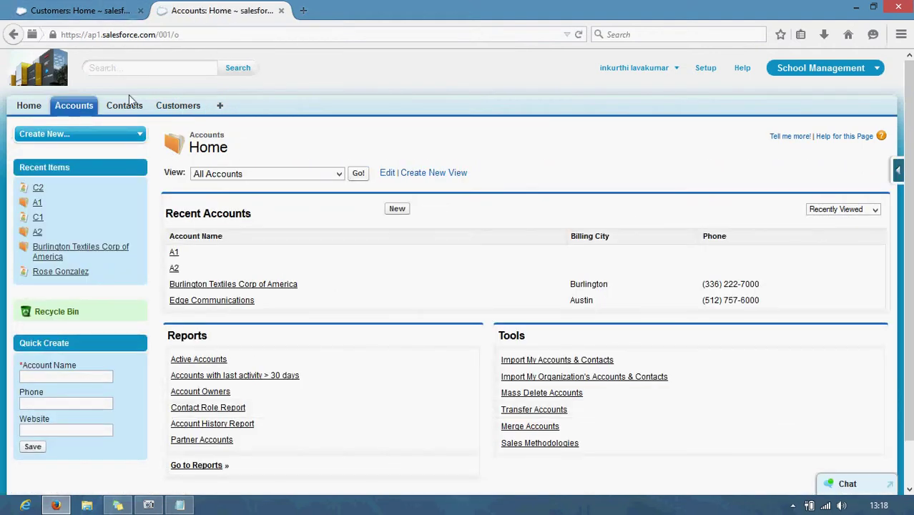
middle_click(128, 105)
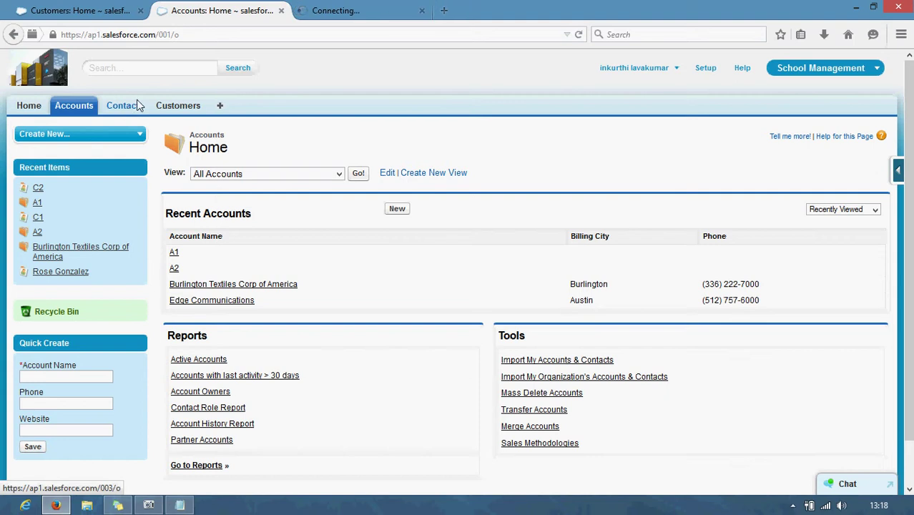
middle_click(183, 107)
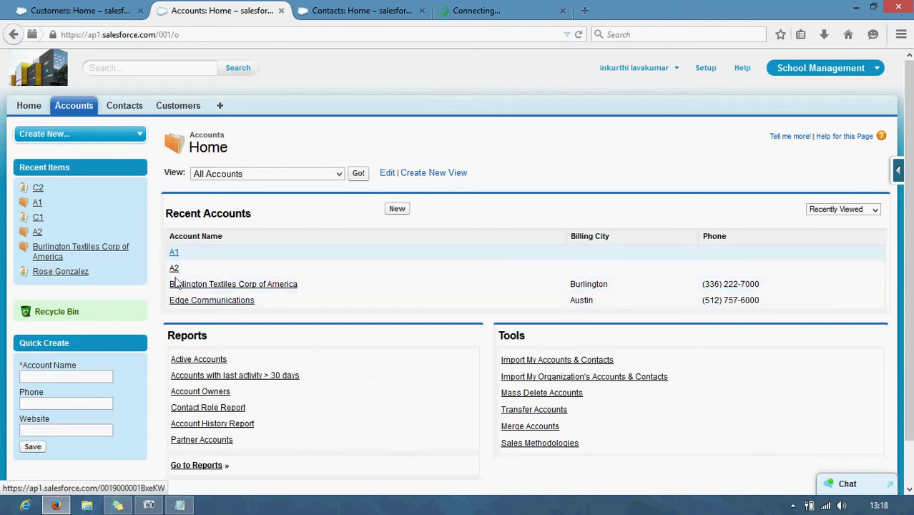
key("ctrl+Tab")
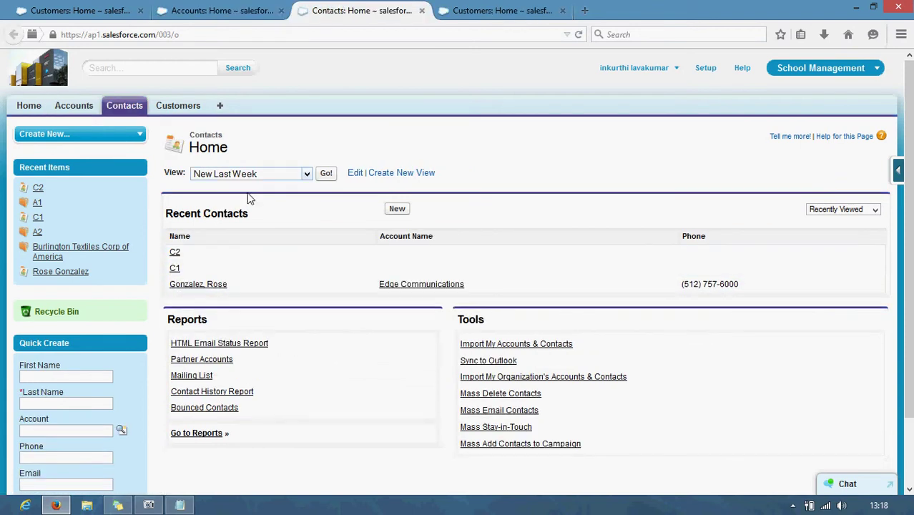
left_click(65, 109)
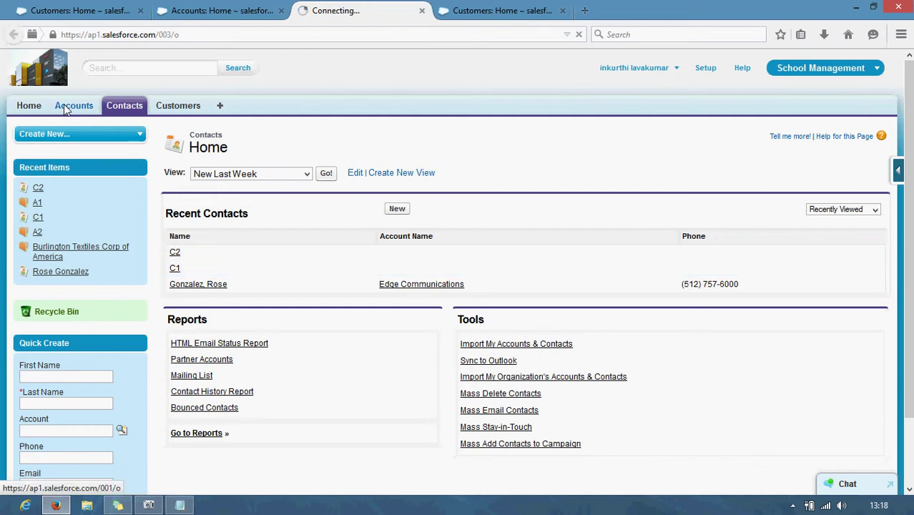
left_click(118, 107)
key("ctrl+shift+Tab")
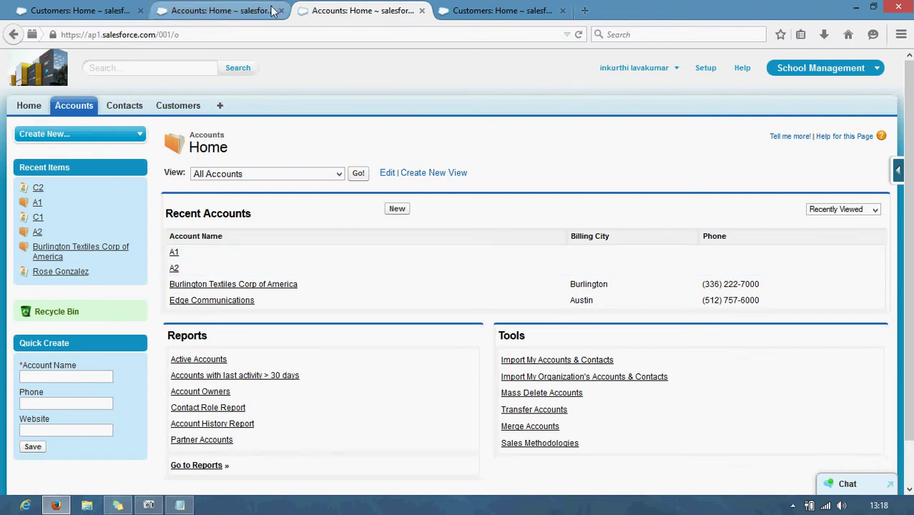
key("ctrl+Tab")
left_click(126, 106)
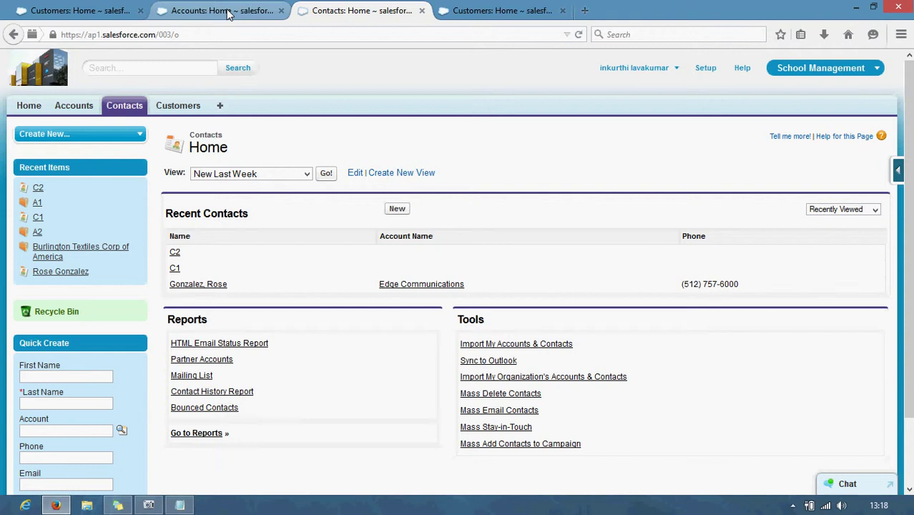
Step: Create a customer record with the customer's name, department S/W, account A1 and contact C1, saving it and starting another new record
left_click(249, 9)
left_click(538, 9)
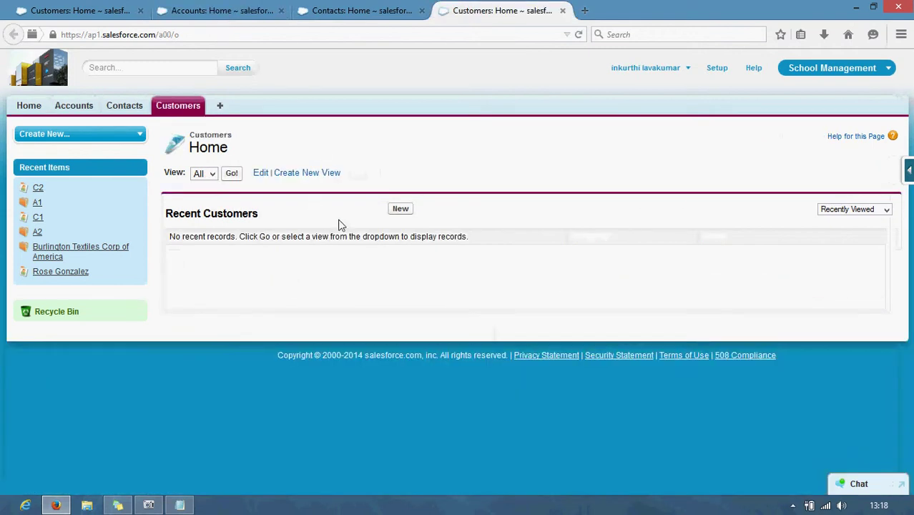
left_click(401, 210)
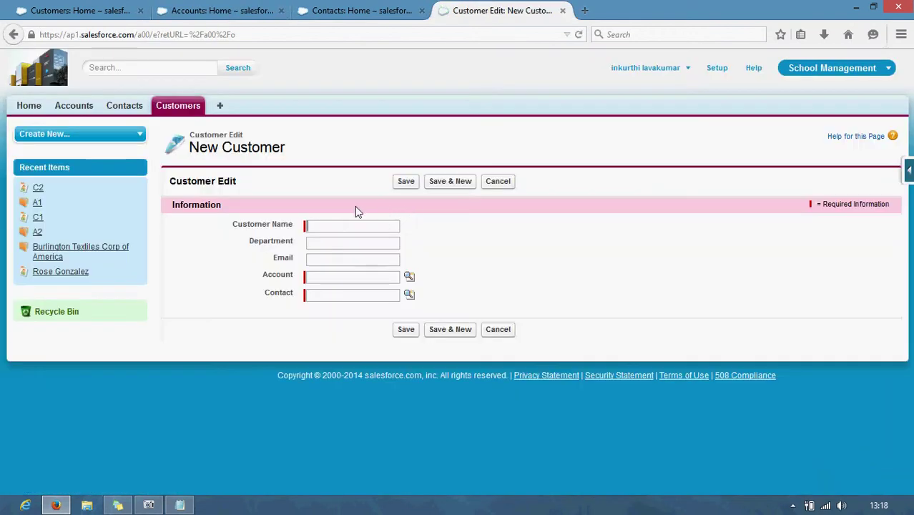
left_click(361, 229)
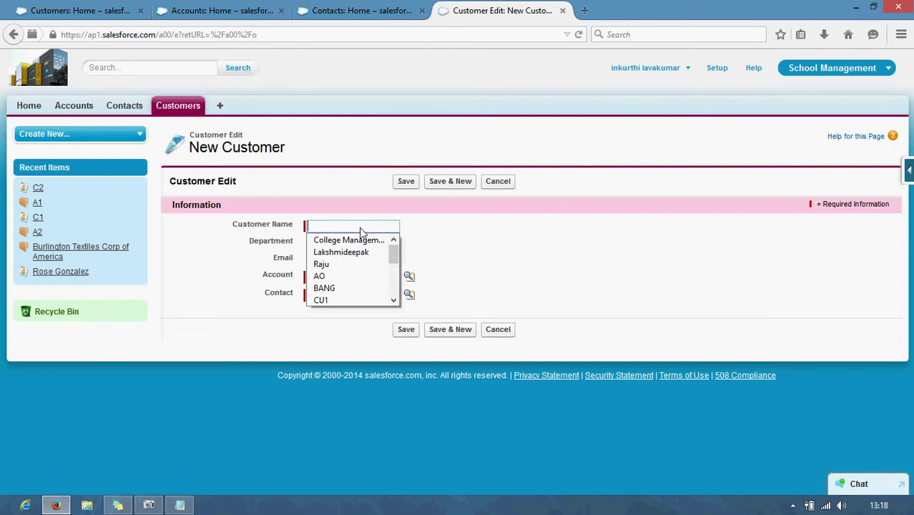
left_click(348, 250)
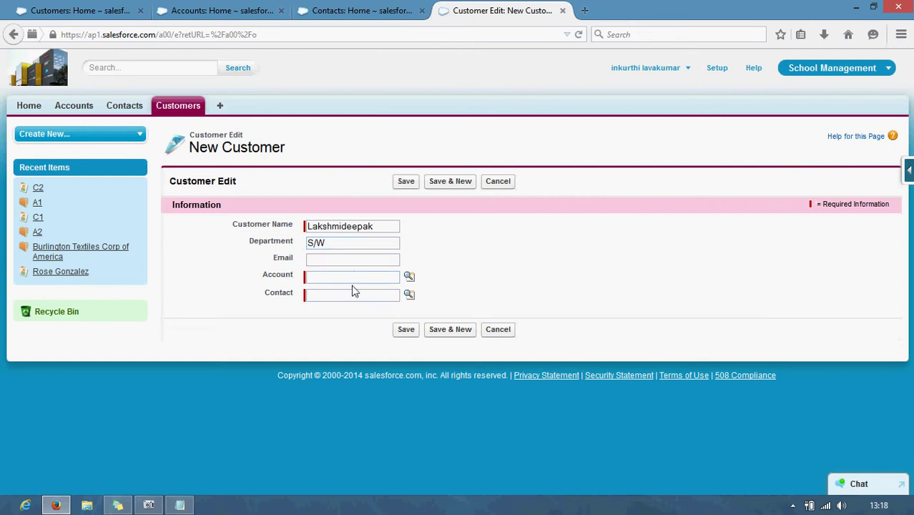
left_click(408, 279)
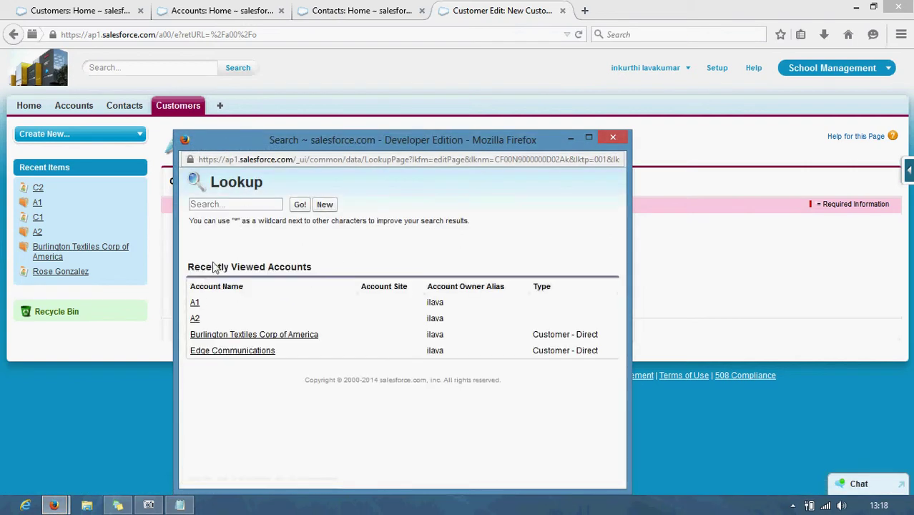
left_click(195, 302)
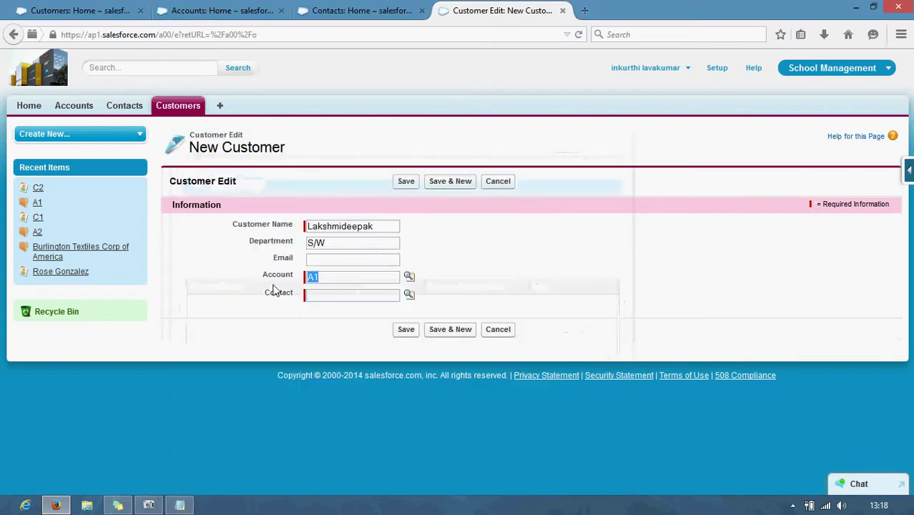
left_click(409, 296)
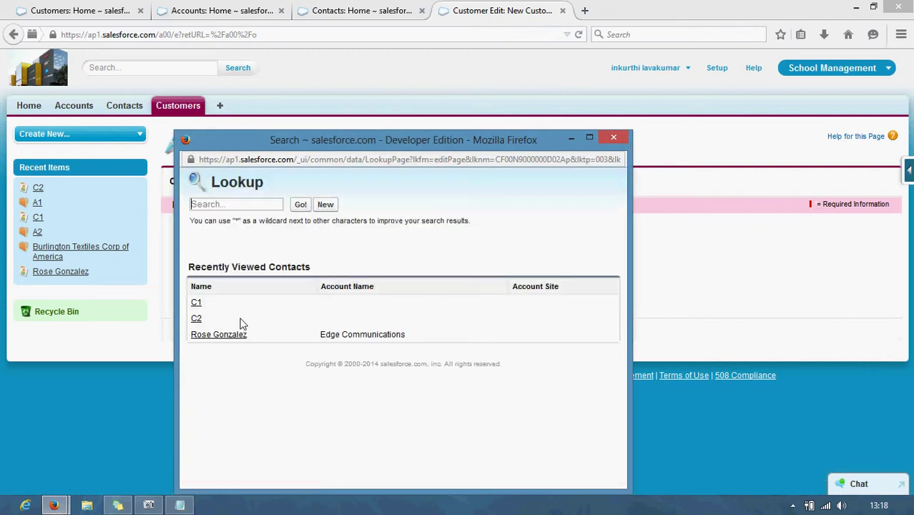
left_click(200, 303)
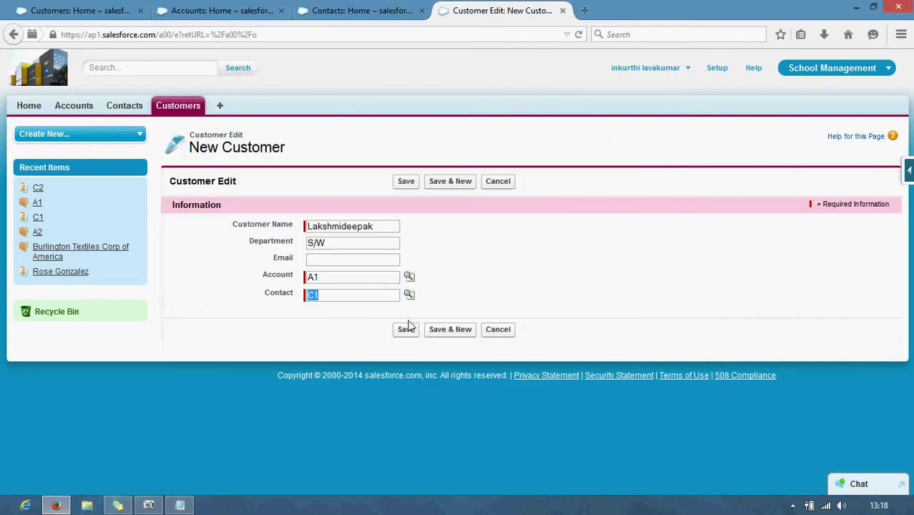
left_click(445, 331)
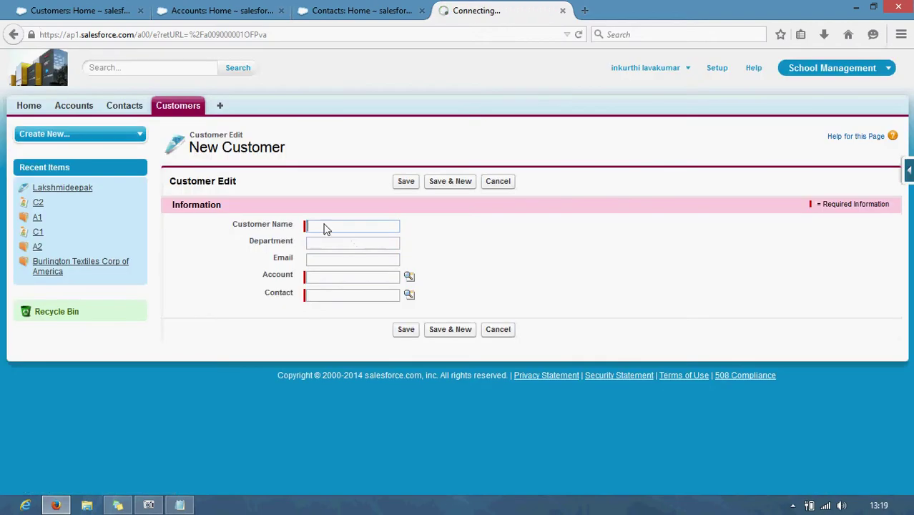
Step: Fill in the second customer's name, department Admin, account A1 and contact C2, saving the record and starting another new one
left_click(323, 228)
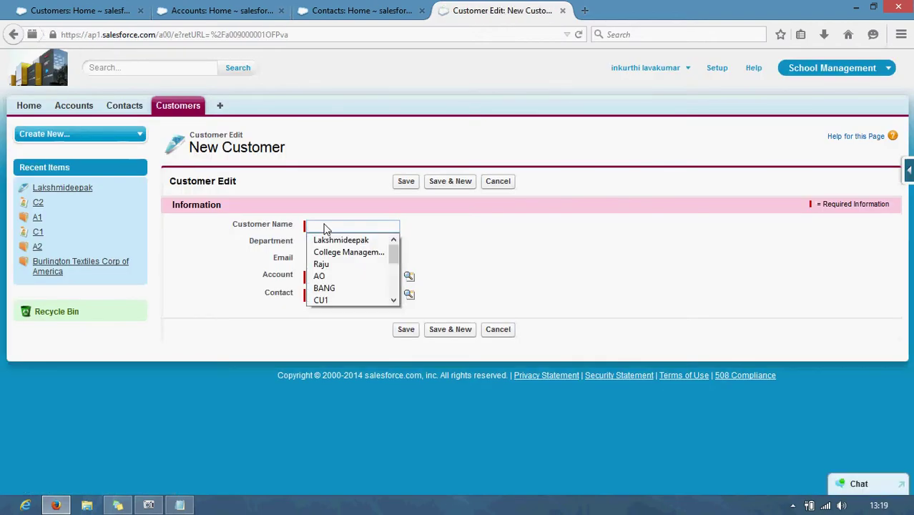
type("Vas")
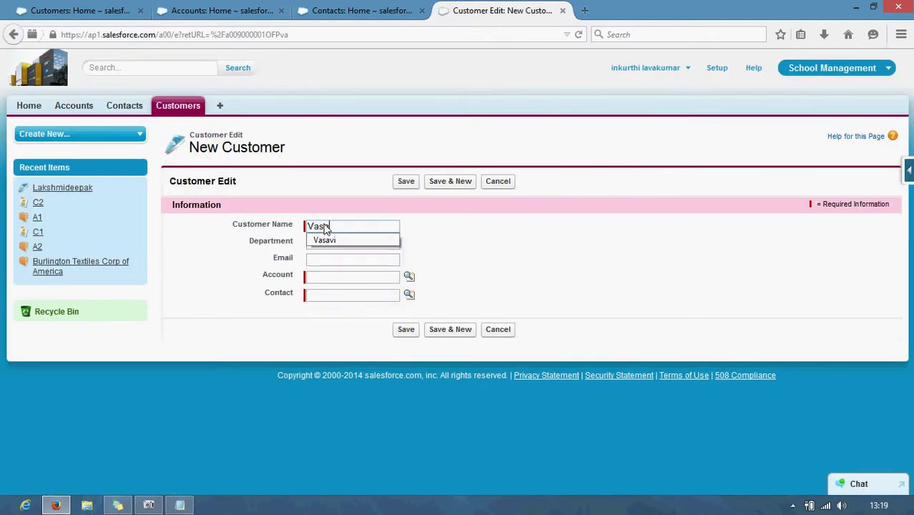
type("avi")
left_click(325, 243)
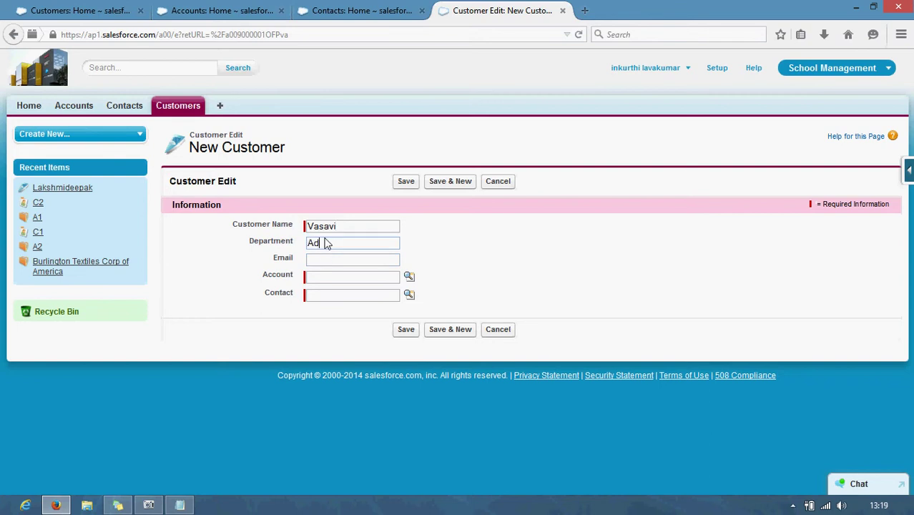
left_click(407, 277)
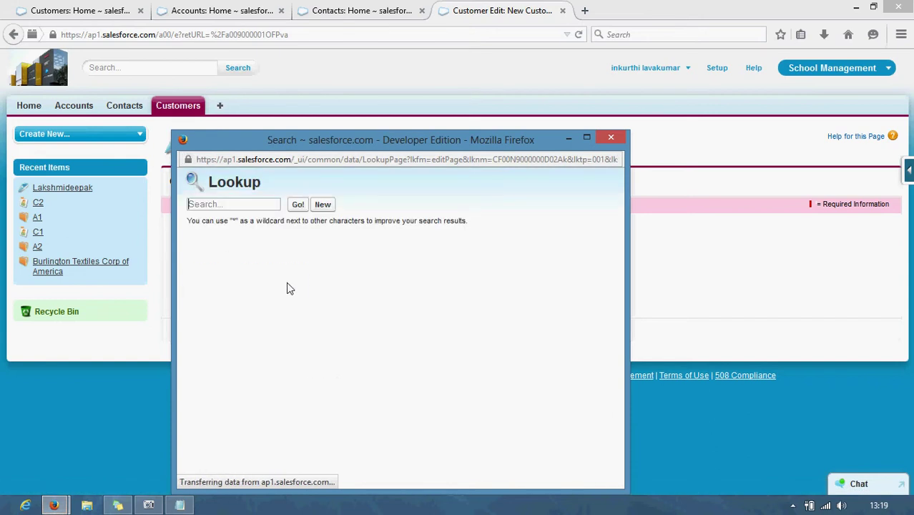
left_click(195, 304)
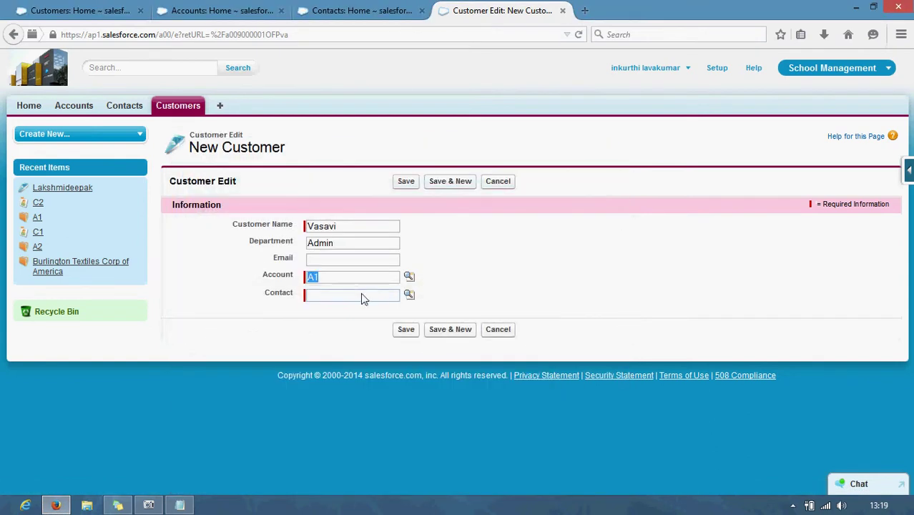
left_click(408, 294)
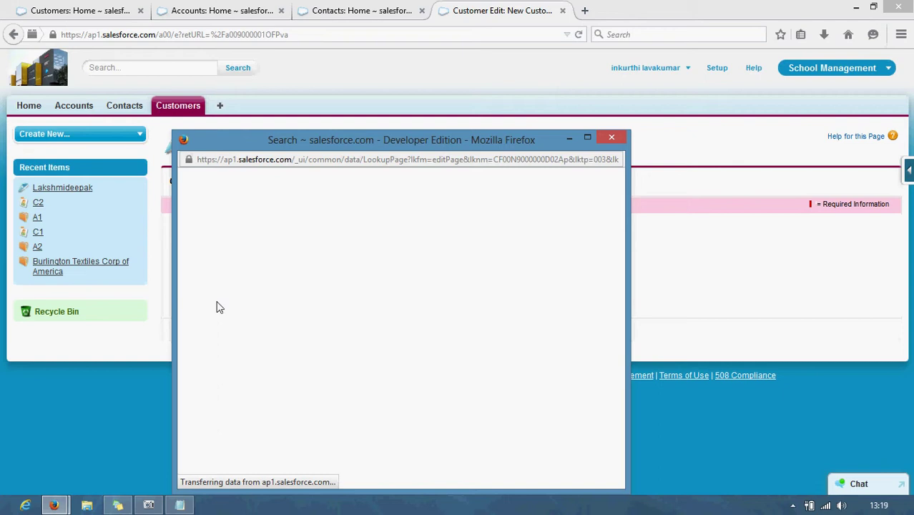
left_click(194, 321)
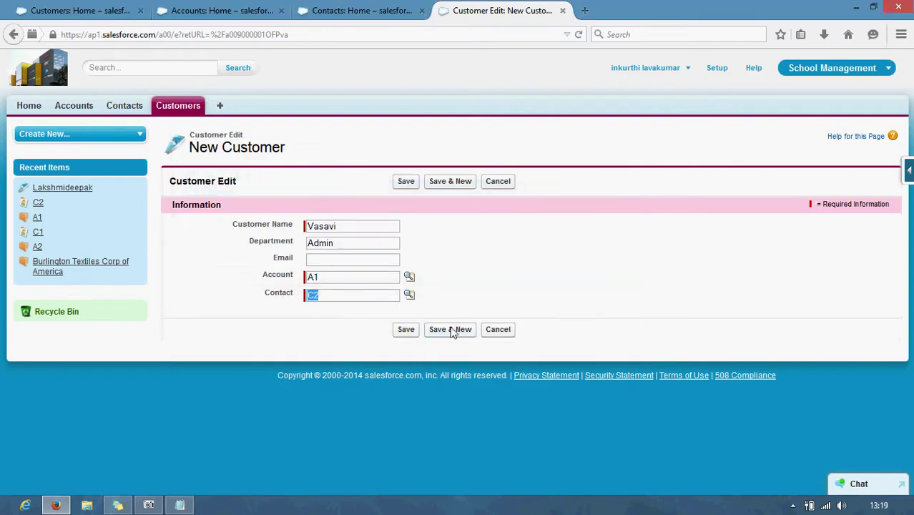
left_click(436, 330)
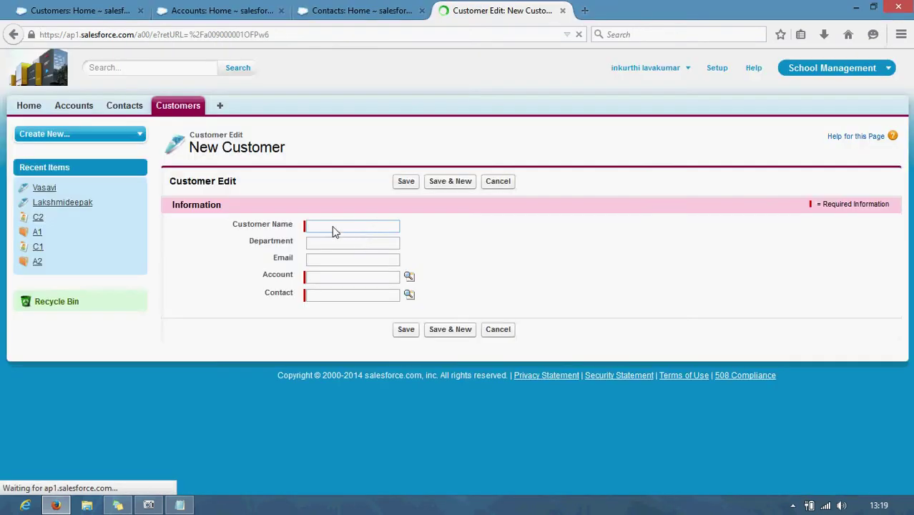
Step: Create two more named customer records under account A2, one linked to contact C1 and the other to contact C2, and save them
left_click(332, 226)
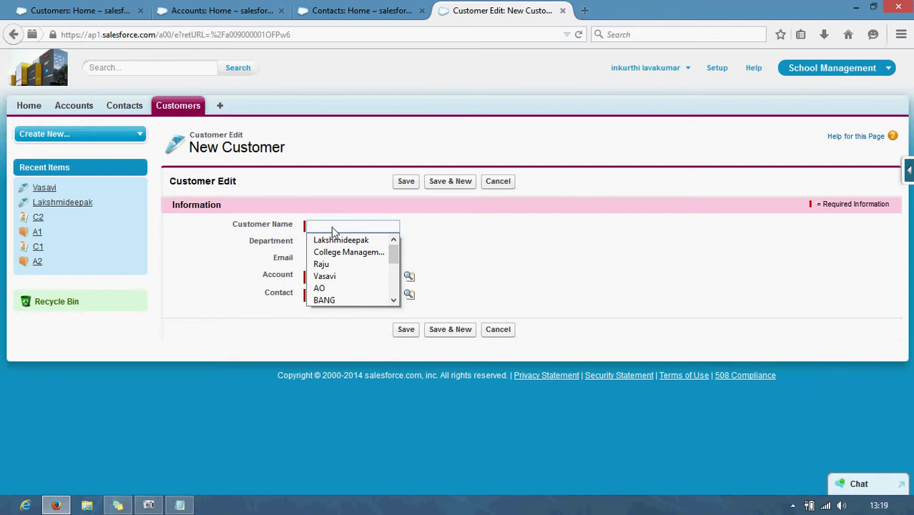
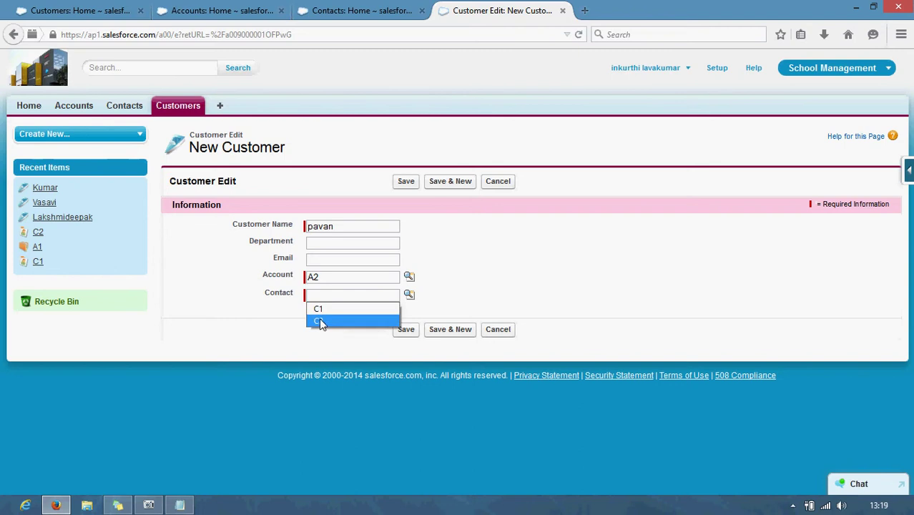
left_click(319, 319)
left_click(408, 331)
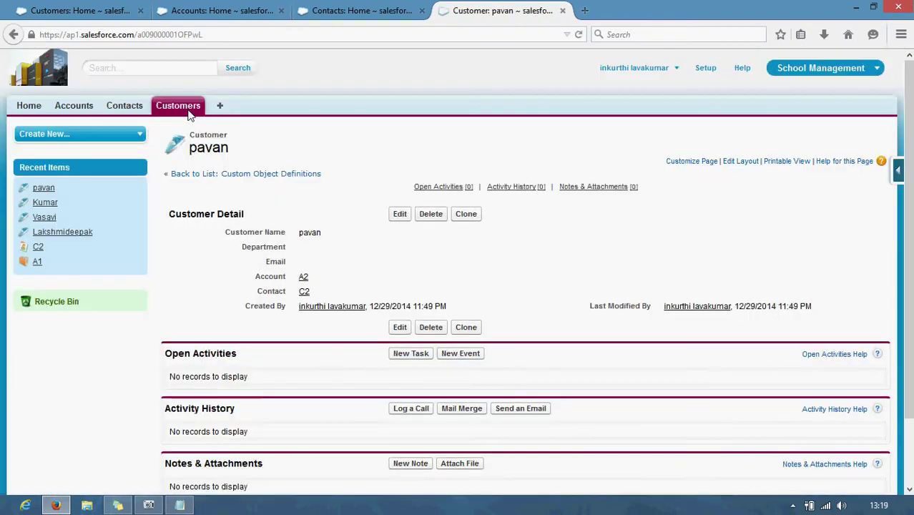
Step: Add the Account and Contact fields to the columns of the Customers tab, with Account placed before Contact, and save the layout
left_click(189, 108)
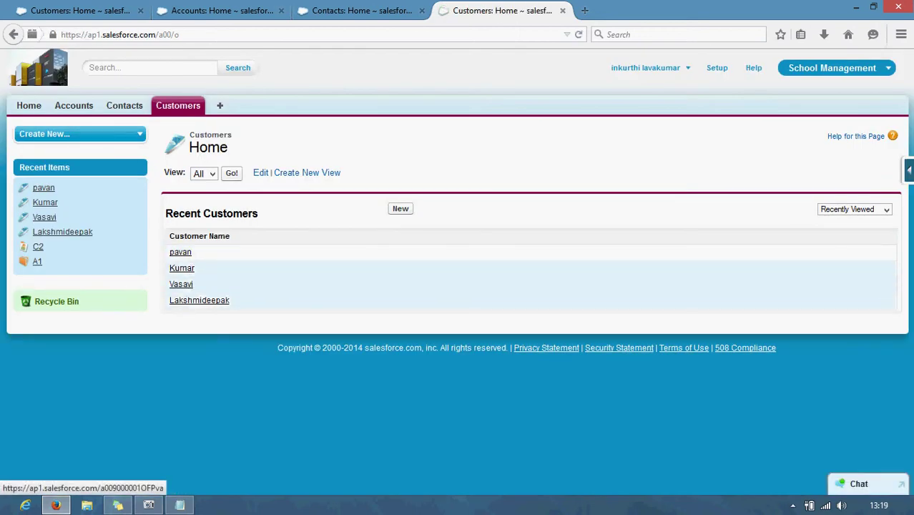
left_click(910, 170)
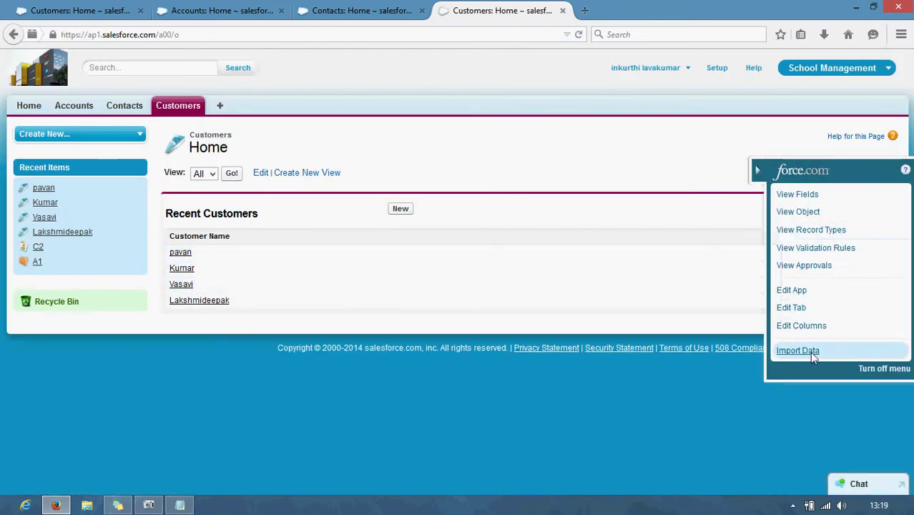
left_click(805, 326)
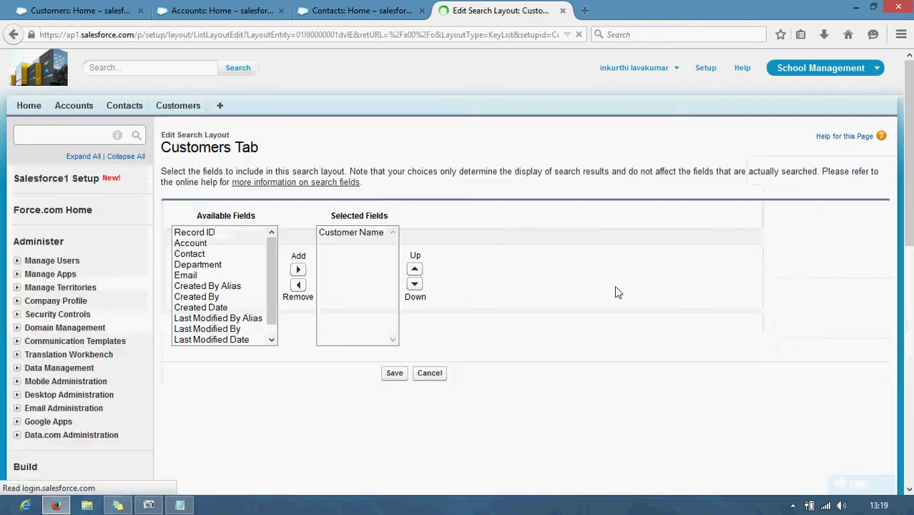
left_click(198, 255)
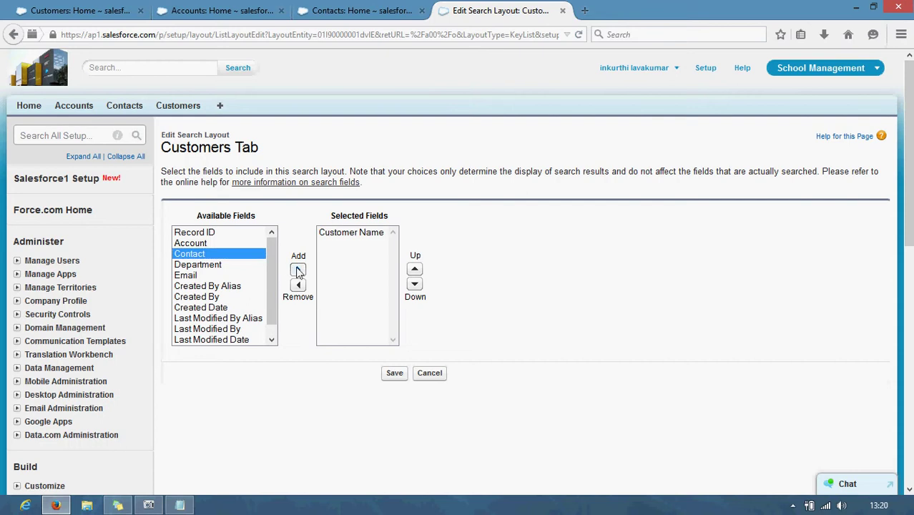
left_click(297, 271)
left_click(199, 243)
left_click(299, 271)
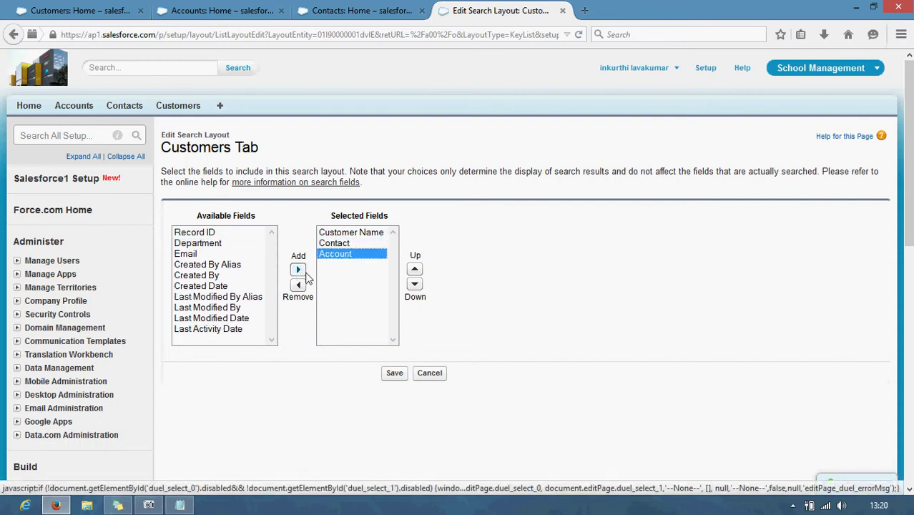
left_click(415, 269)
left_click(394, 372)
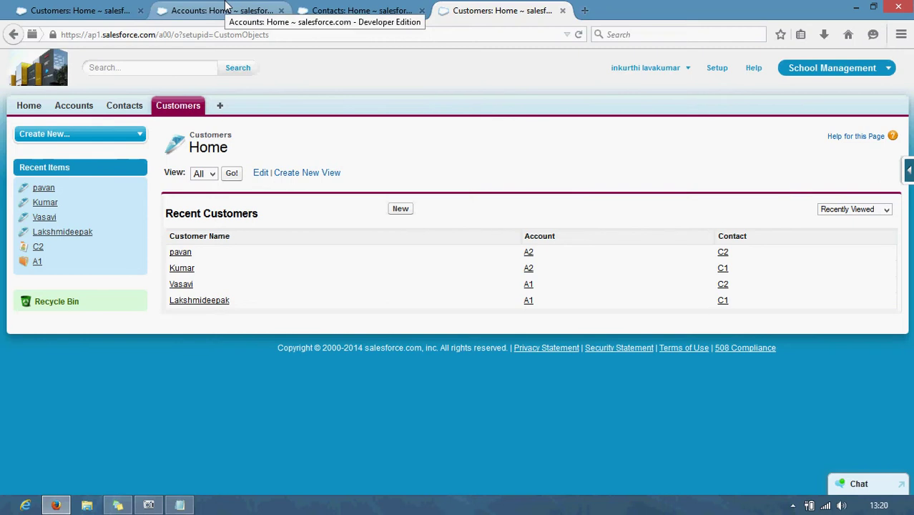
Step: Open account A1 and review the customers in its Customers related list
left_click(226, 6)
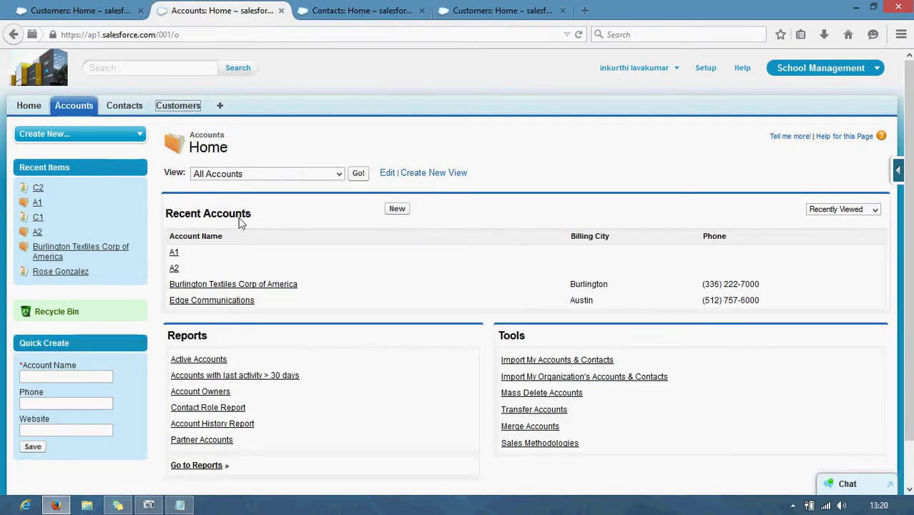
left_click(174, 255)
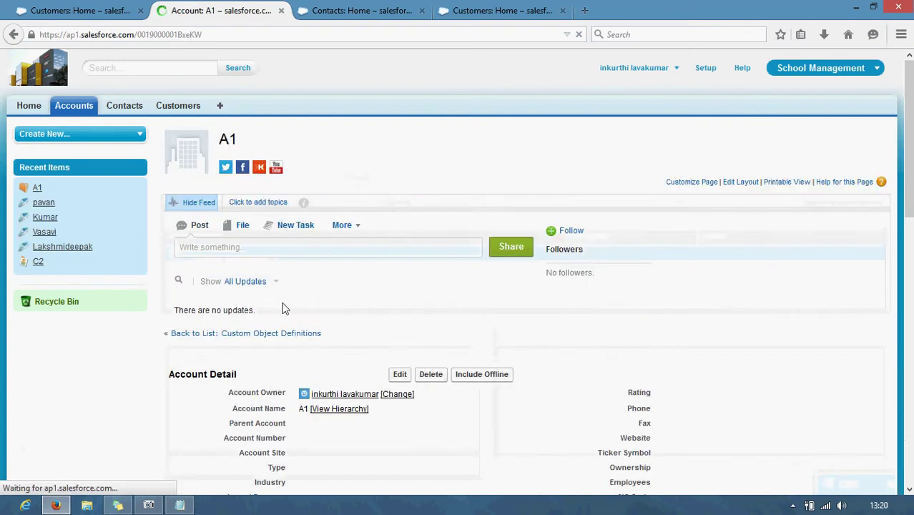
scroll(350, 340, "down", 5)
scroll(368, 342, "down", 5)
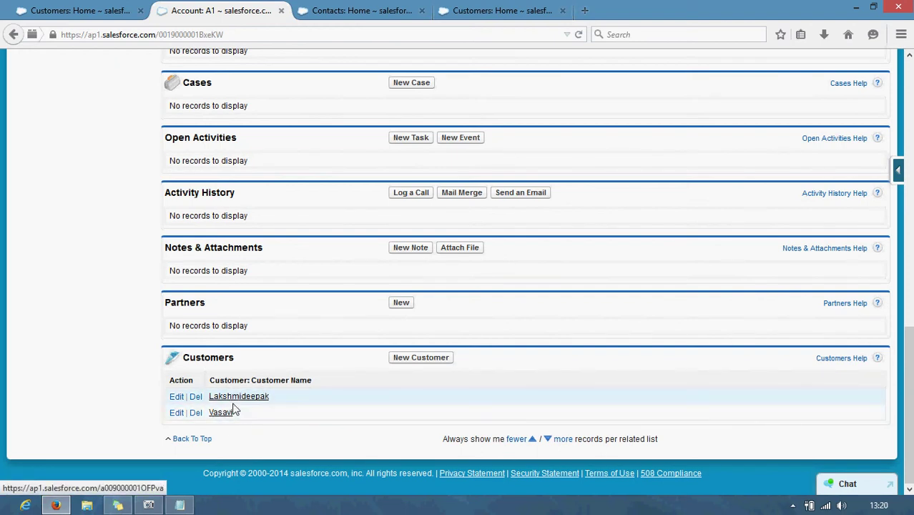
scroll(366, 373, "up", 15)
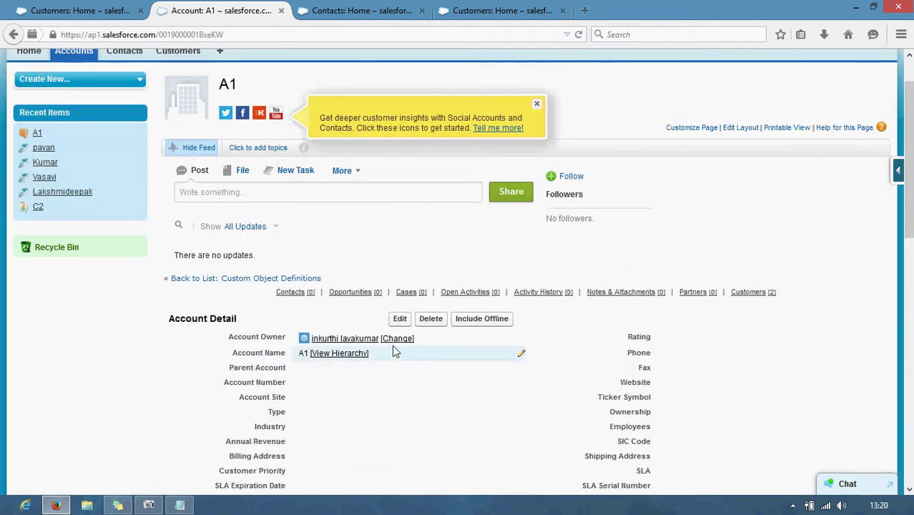
scroll(313, 365, "down", 6)
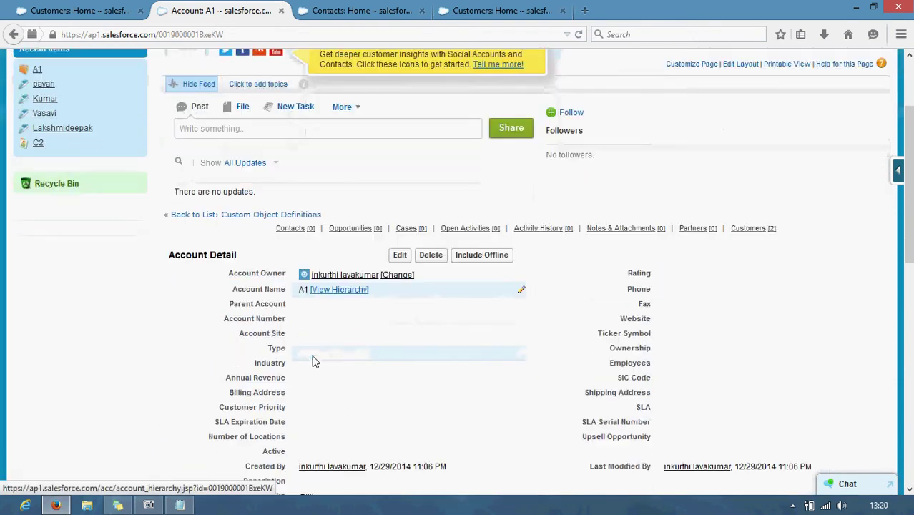
scroll(247, 373, "down", 5)
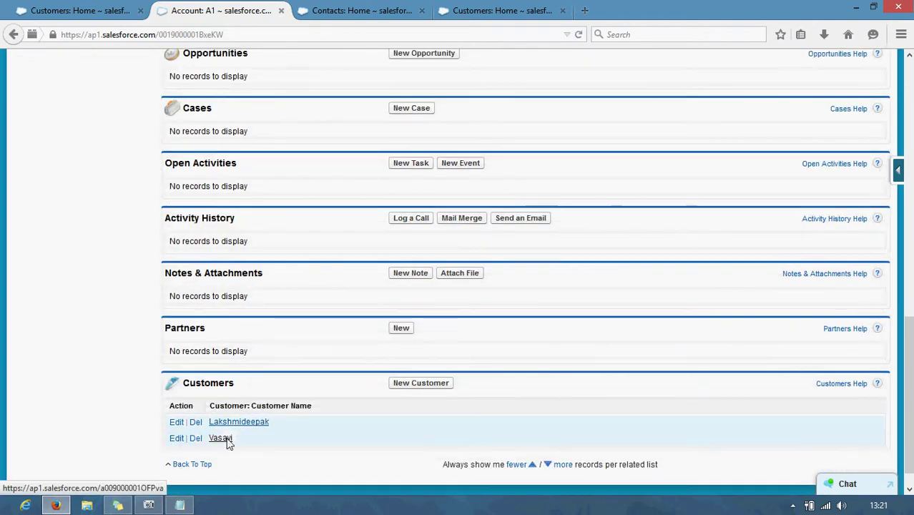
scroll(349, 379, "up", 5)
scroll(348, 376, "up", 8)
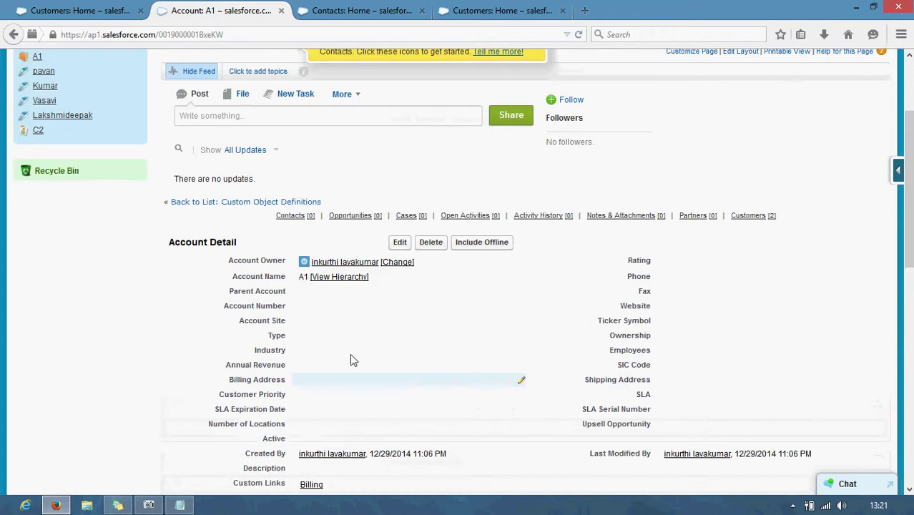
Step: Edit the account page layout from the A1 record and open the properties of its Customers related list
scroll(784, 70, "up", 2)
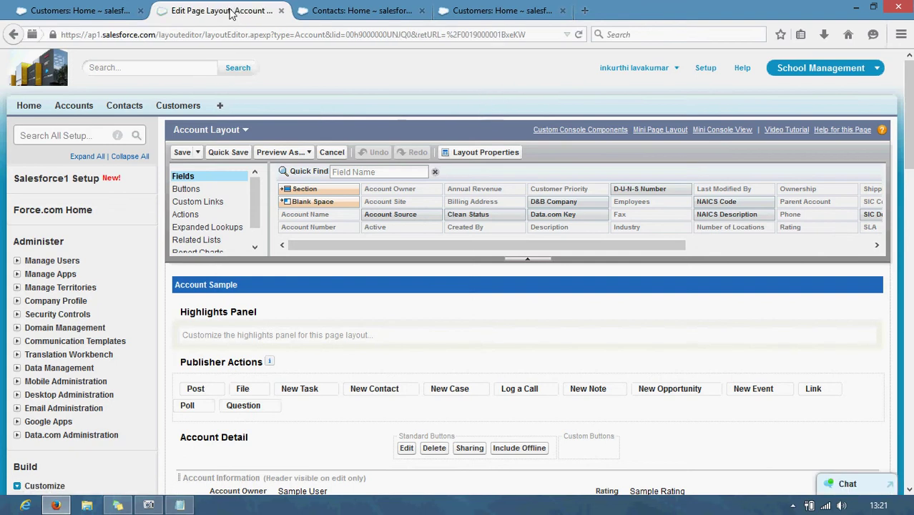
left_click(204, 240)
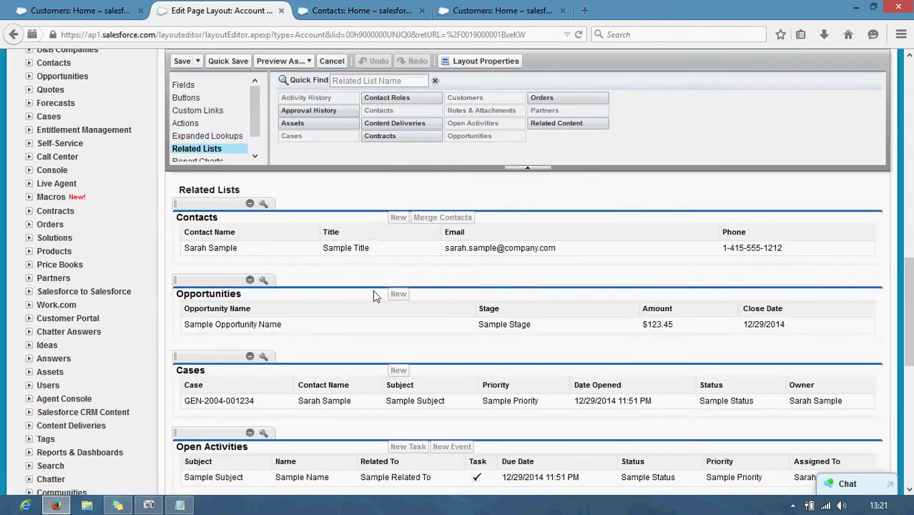
scroll(372, 290, "down", 2)
scroll(373, 290, "down", 5)
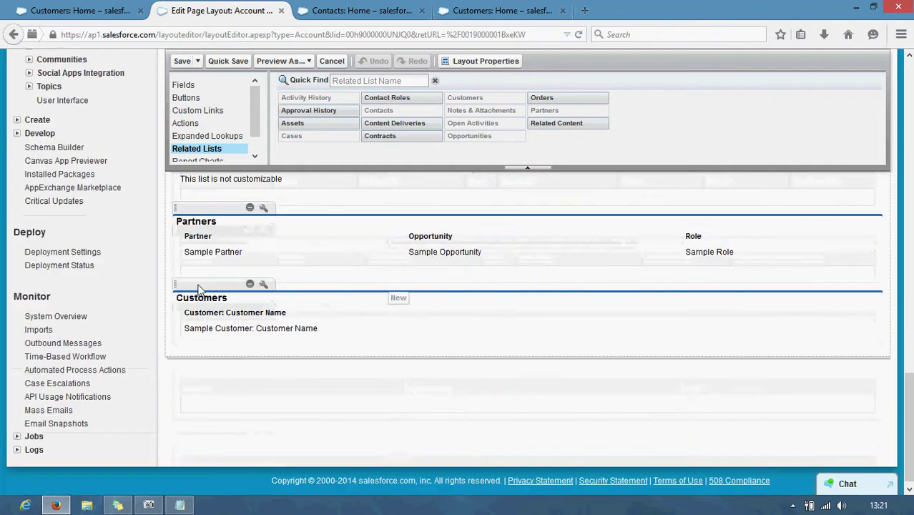
left_click(264, 284)
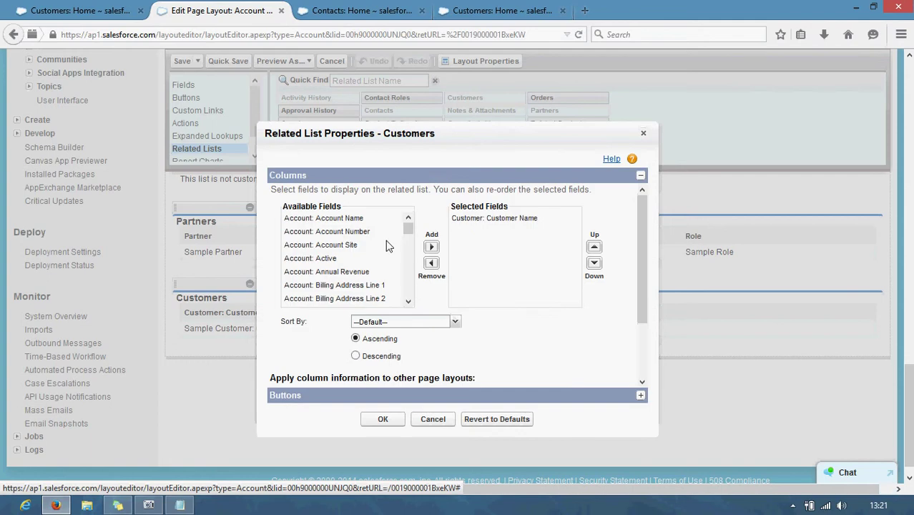
Step: Add the Contact: Last Name field to the Customers related list's columns and save the account layout
left_click(341, 259)
scroll(342, 259, "down", 2)
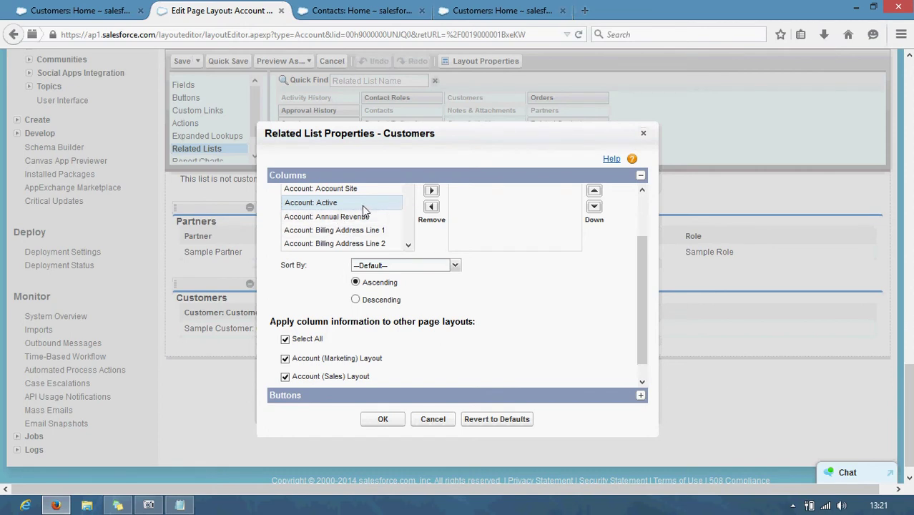
scroll(387, 213, "up", 2)
left_click_drag(408, 215, 406, 256)
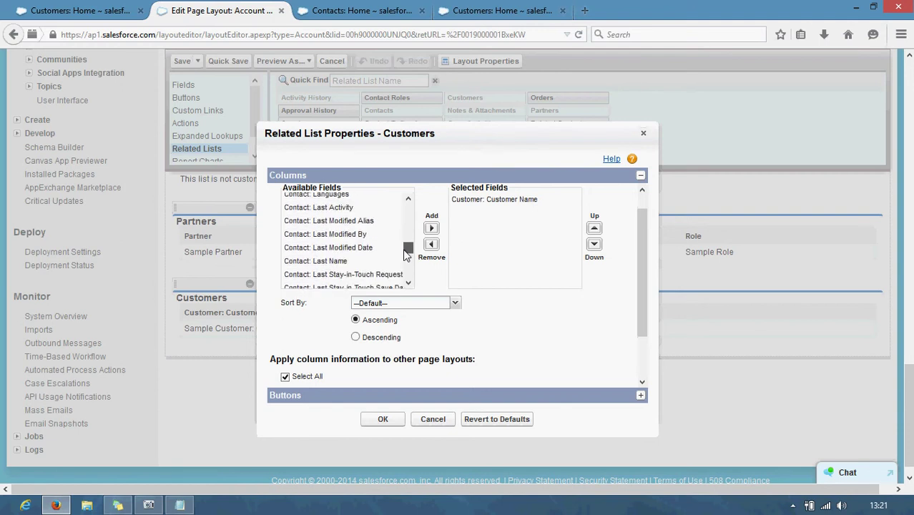
left_click(387, 259)
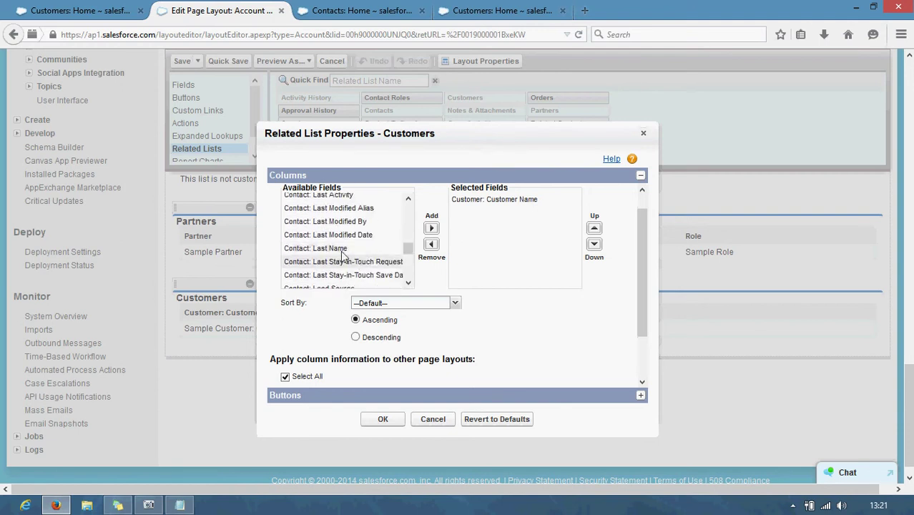
left_click(432, 229)
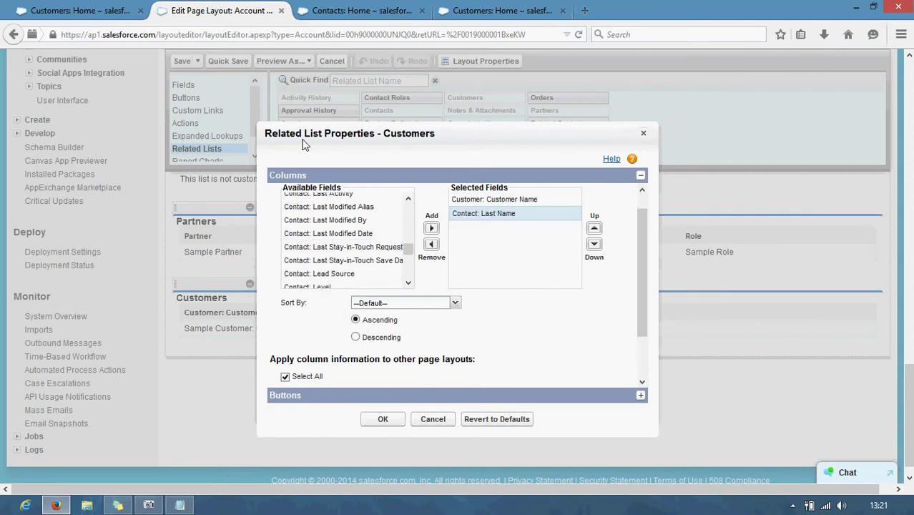
key("Return")
left_click(344, 11)
left_click(245, 10)
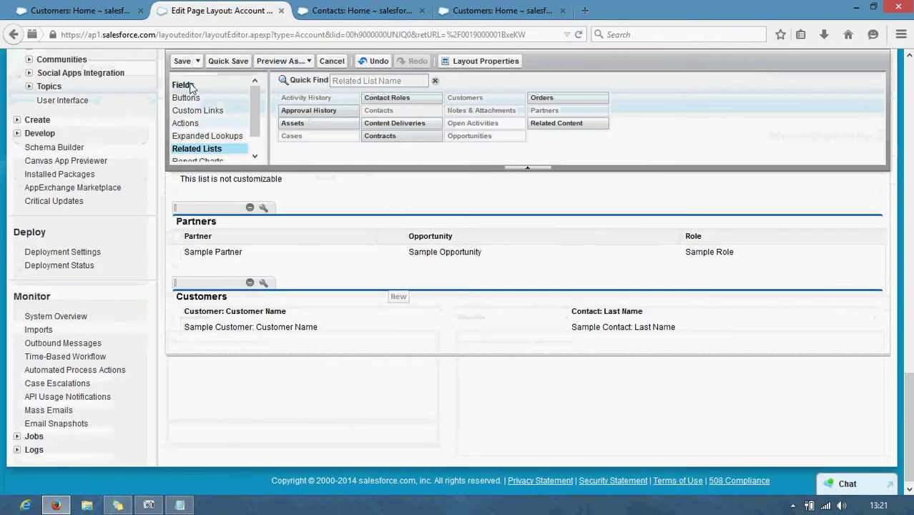
left_click(183, 62)
Step: Check which contact is linked to each customer in account A1's Customers related list
left_click(343, 11)
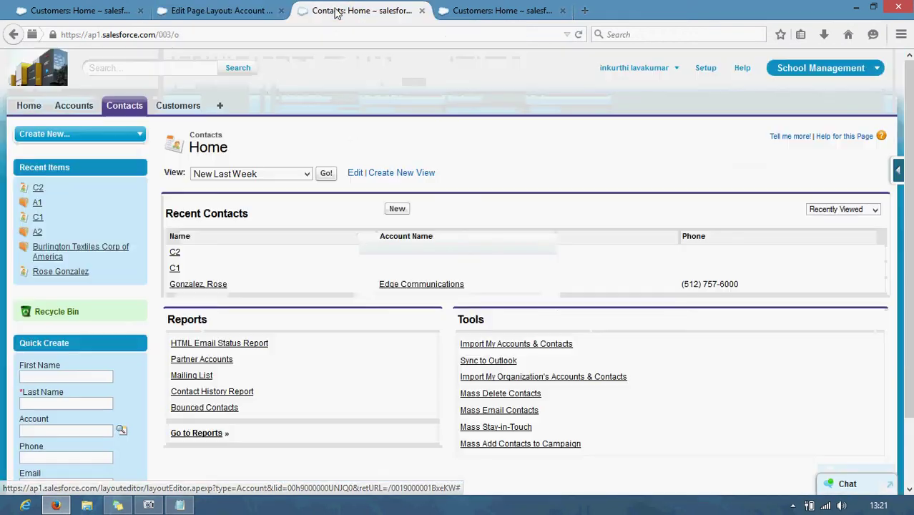
left_click(220, 11)
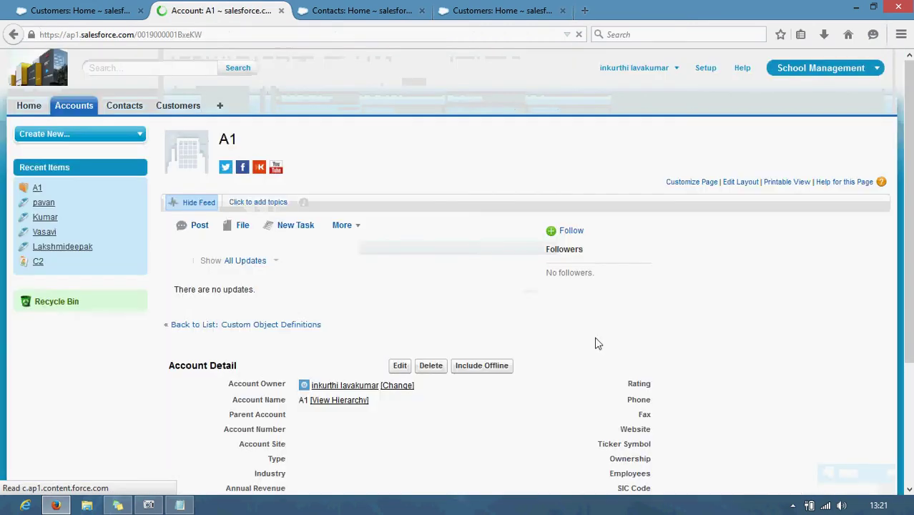
scroll(547, 312, "down", 2)
scroll(547, 312, "down", 8)
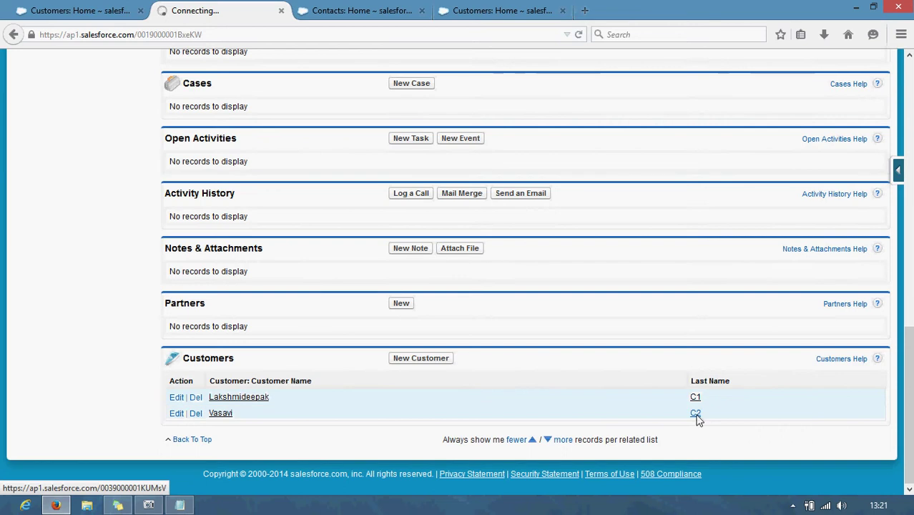
Step: Open contact C2 and review the columns and records in its Customers related list
left_click(361, 10)
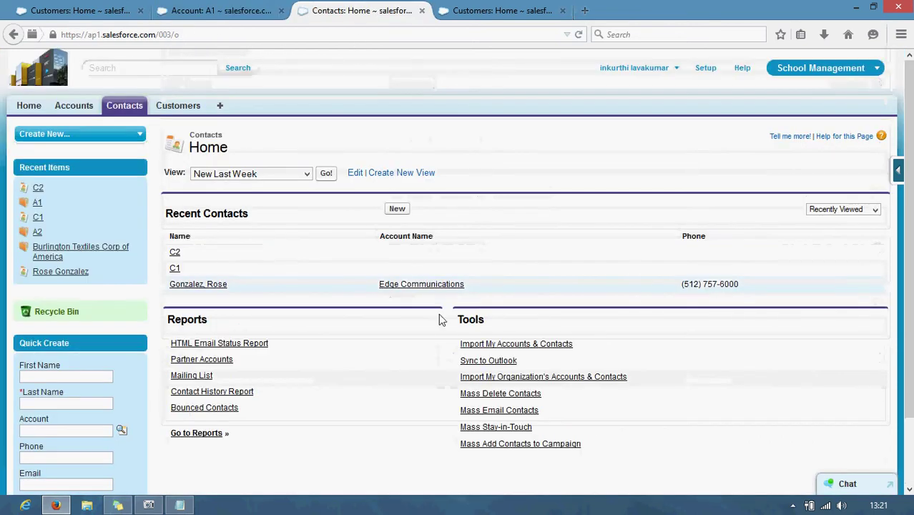
left_click(174, 252)
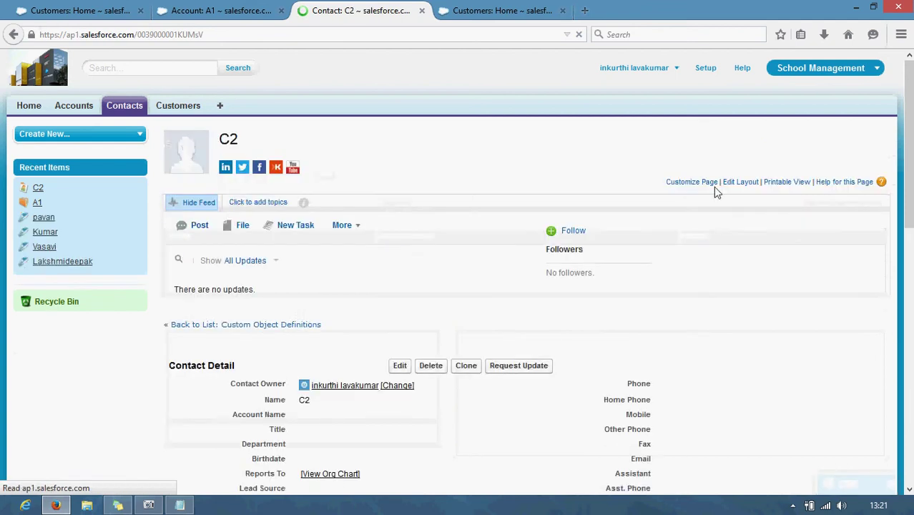
scroll(701, 252, "down", 10)
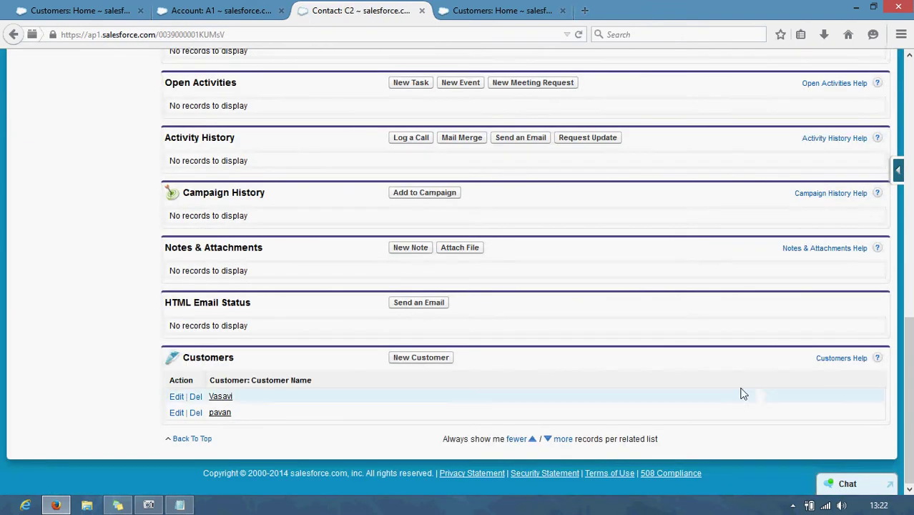
scroll(711, 396, "up", 10)
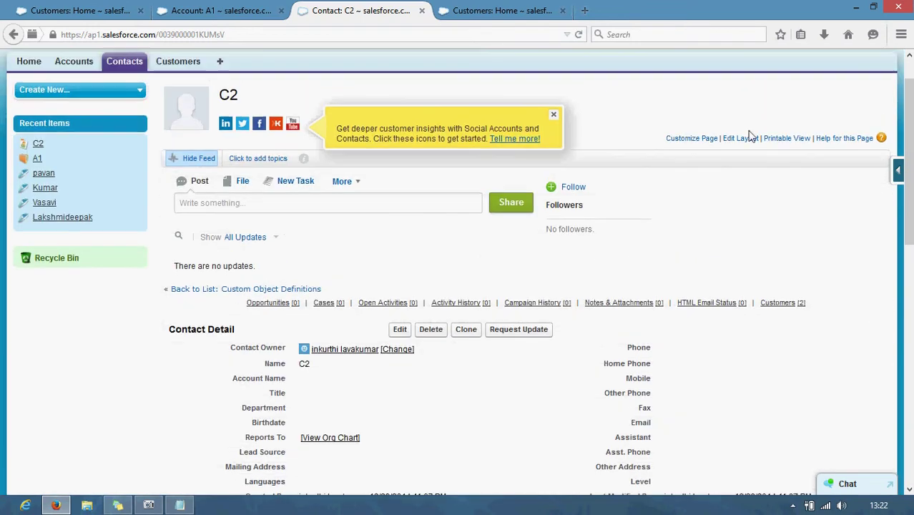
Step: Edit the contact page layout, adding the Account: Account Name field to the Customers related list's columns, and save the layout
left_click(742, 138)
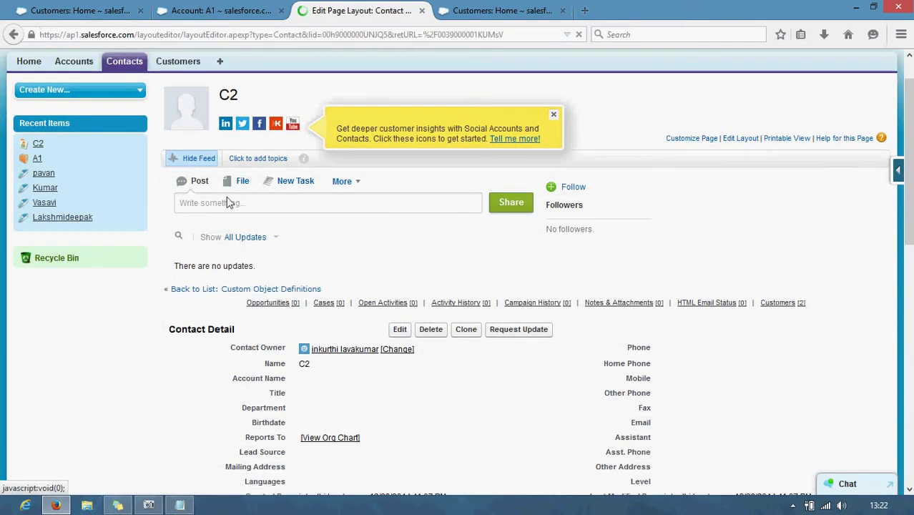
left_click(205, 224)
scroll(206, 224, "down", 15)
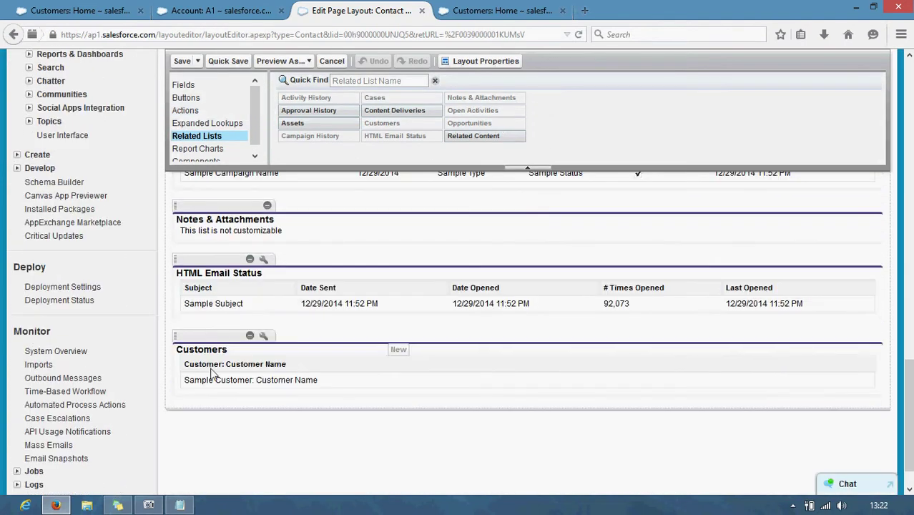
left_click(264, 336)
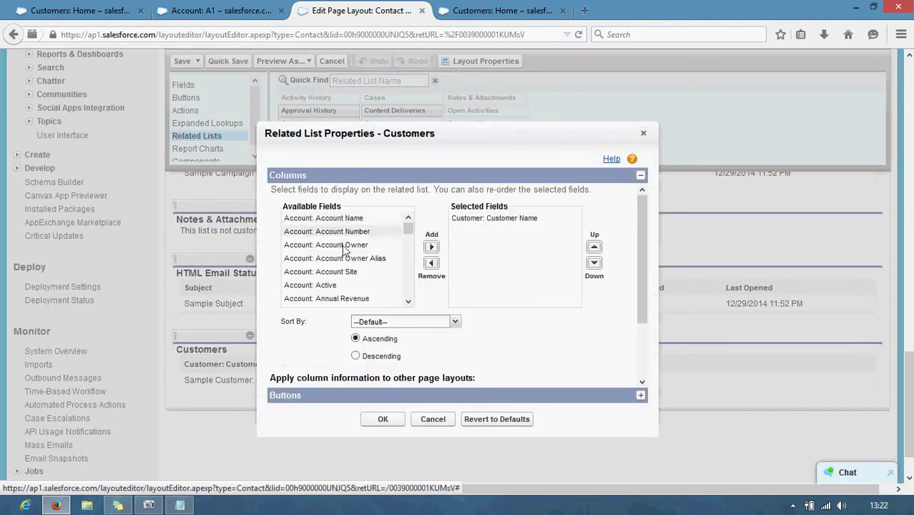
left_click(337, 218)
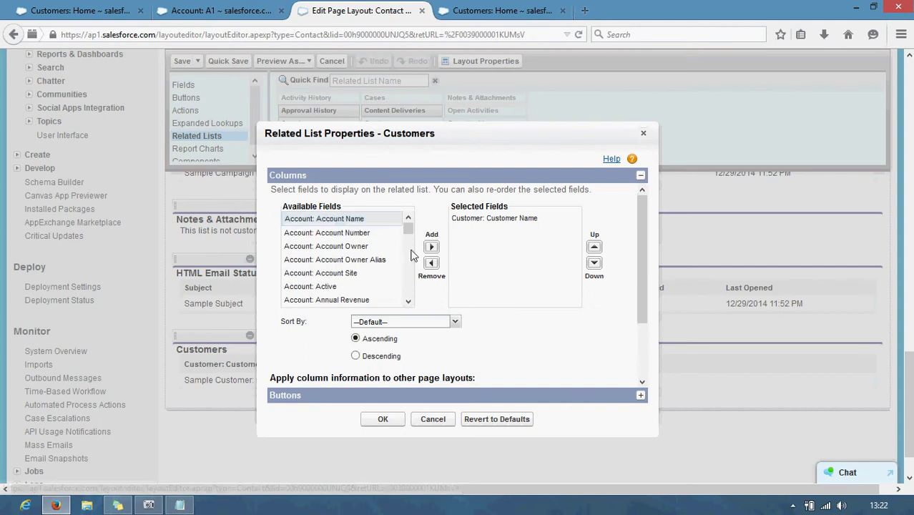
left_click(432, 248)
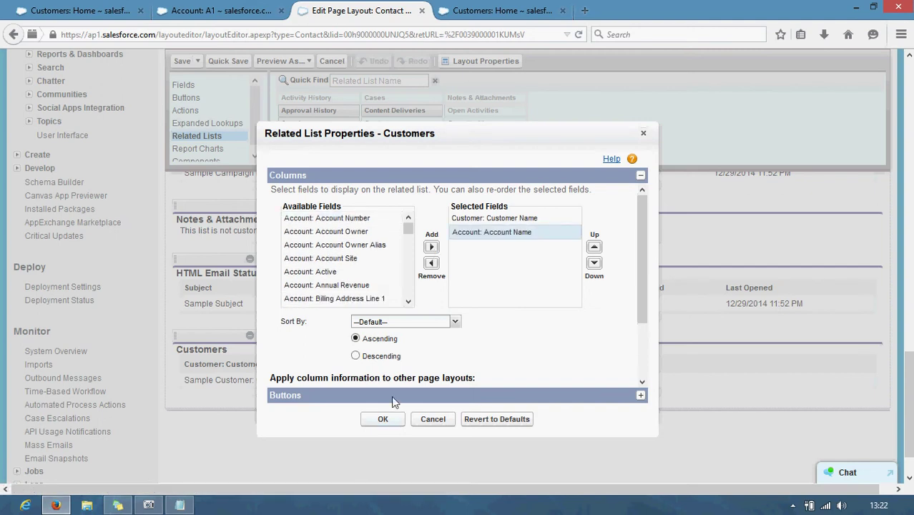
key("Return")
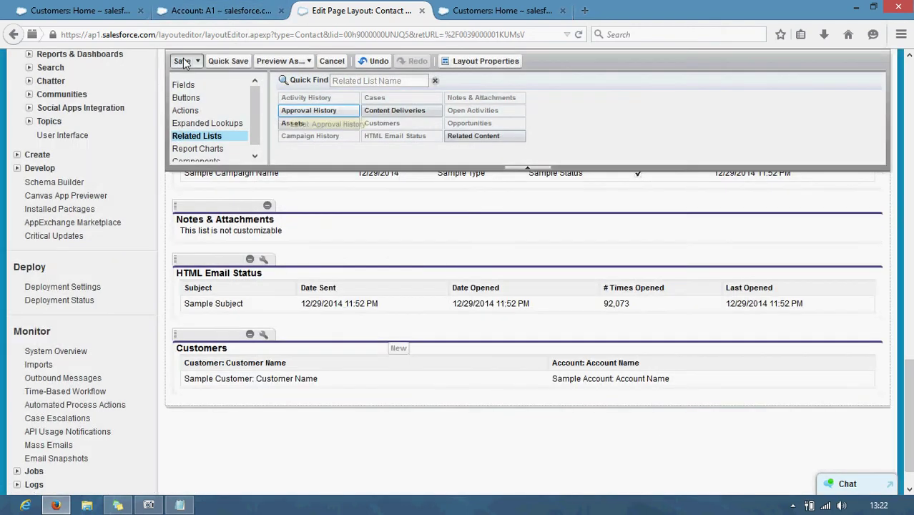
left_click(183, 62)
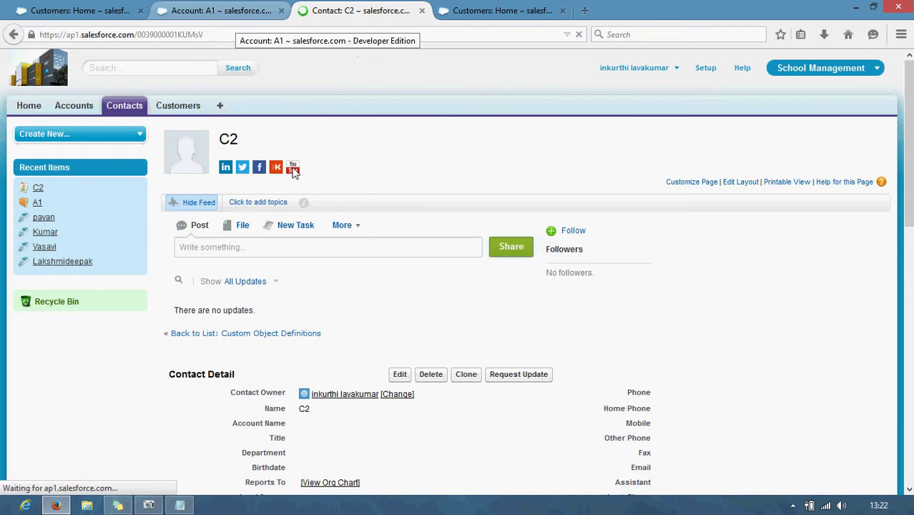
Step: Check which account is linked to each customer in contact C2's Customers related list
scroll(360, 294, "down", 3)
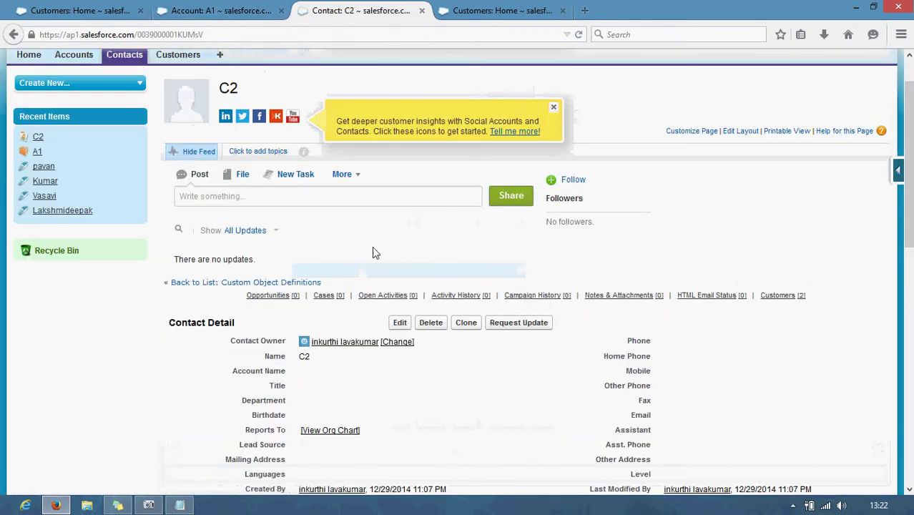
scroll(372, 253, "down", 5)
scroll(372, 253, "down", 5)
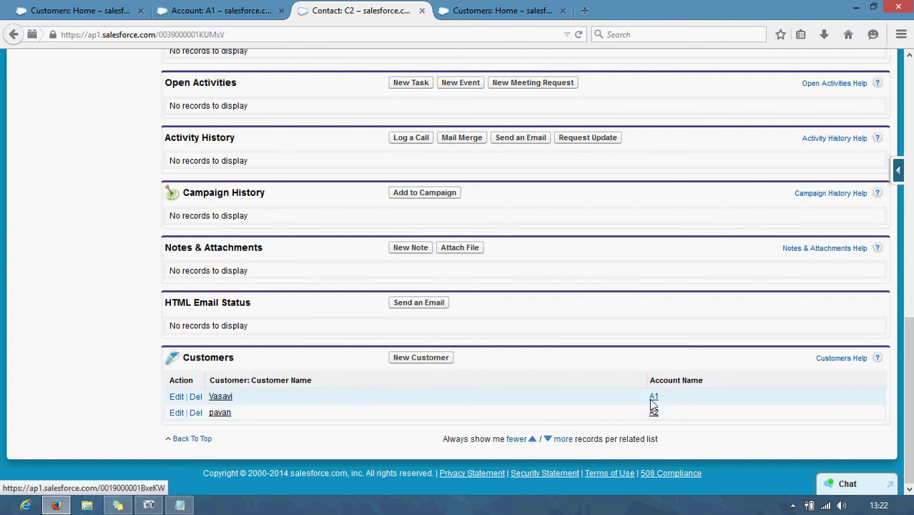
Step: Compare the Customers related list on account A1 with the one on contact C2
left_click(240, 8)
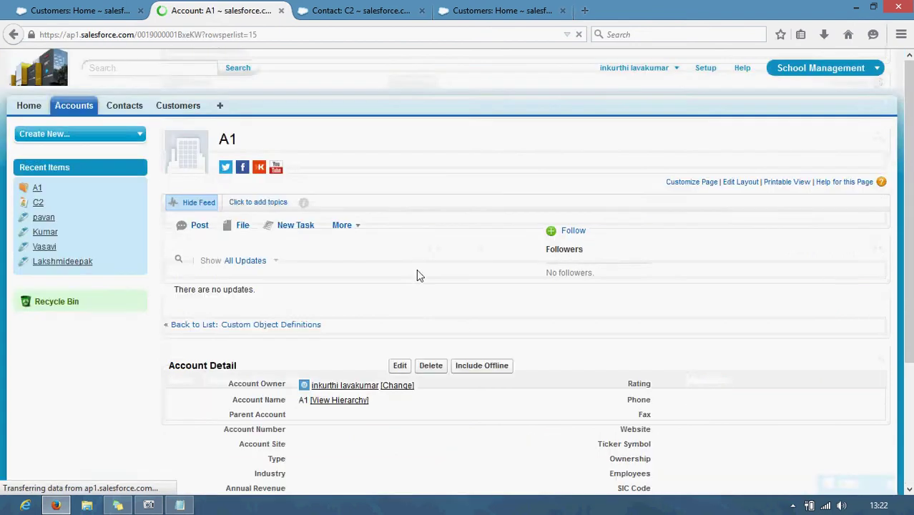
scroll(405, 346, "down", 5)
scroll(404, 343, "down", 10)
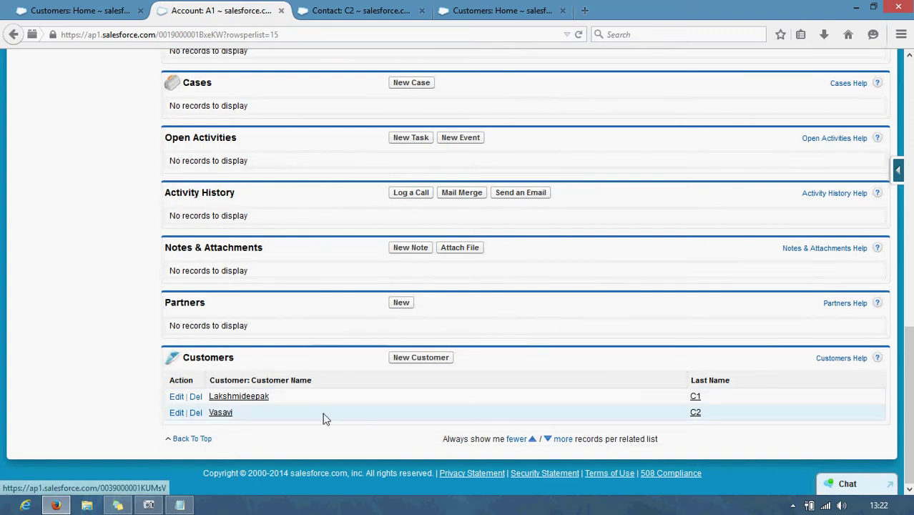
left_click(362, 10)
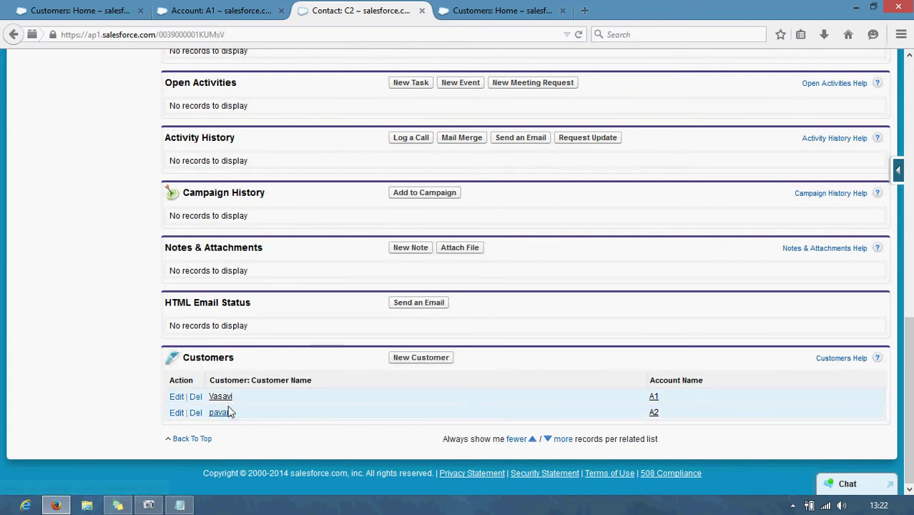
Step: Check the account and contact linked to each record on the Customers home page, and return to account A1
left_click(458, 13)
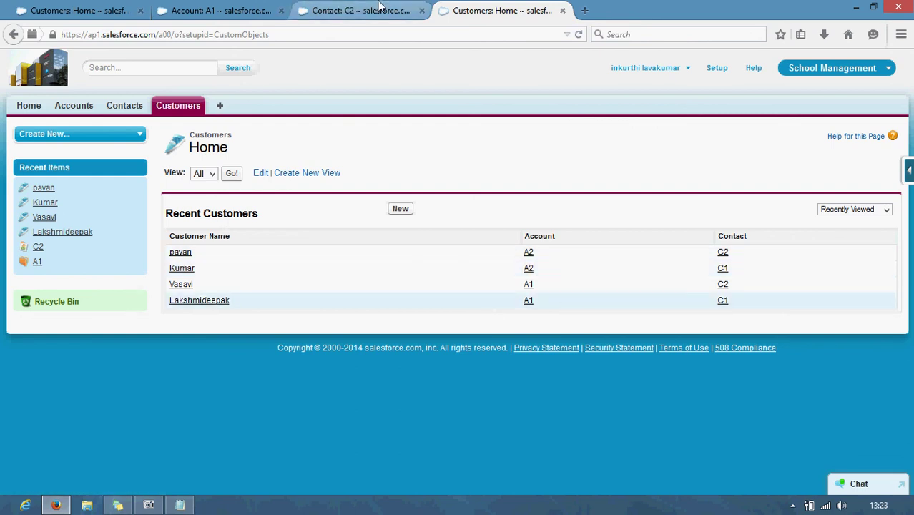
left_click(219, 10)
scroll(301, 136, "up", 8)
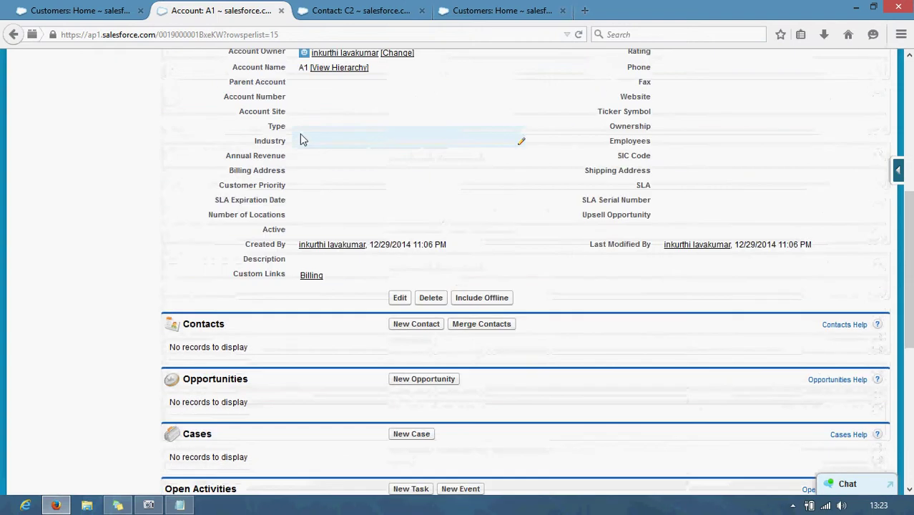
scroll(300, 133, "up", 1)
left_click(62, 9)
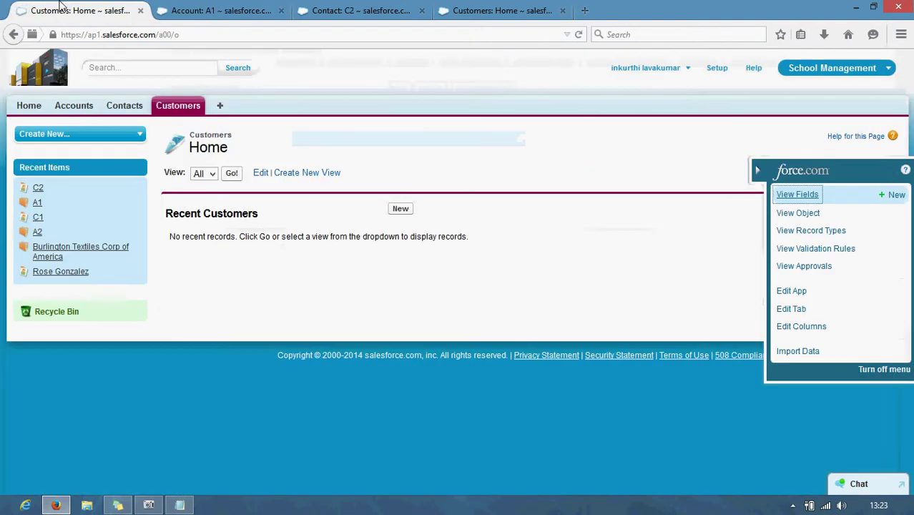
left_click(211, 9)
scroll(287, 101, "up", 5)
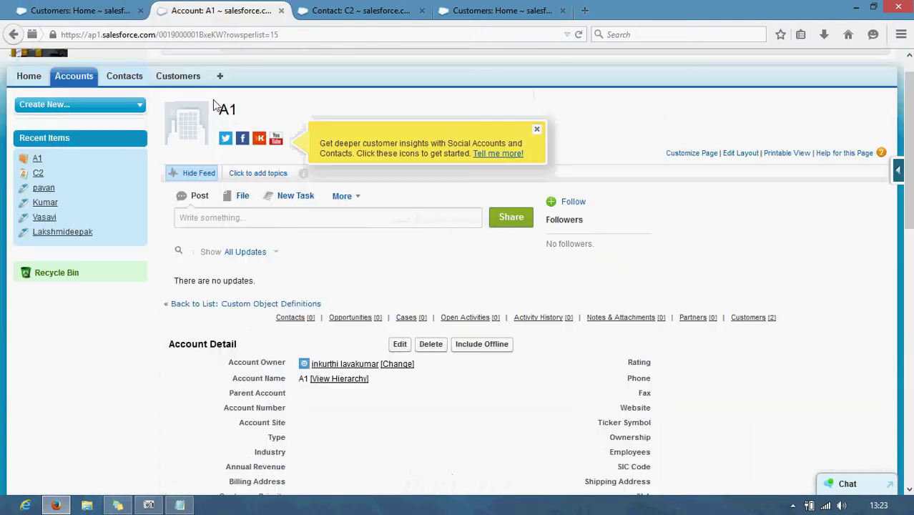
Step: Open account A2 from the recent accounts and review the contacts linked in its Customers related list
left_click(74, 76)
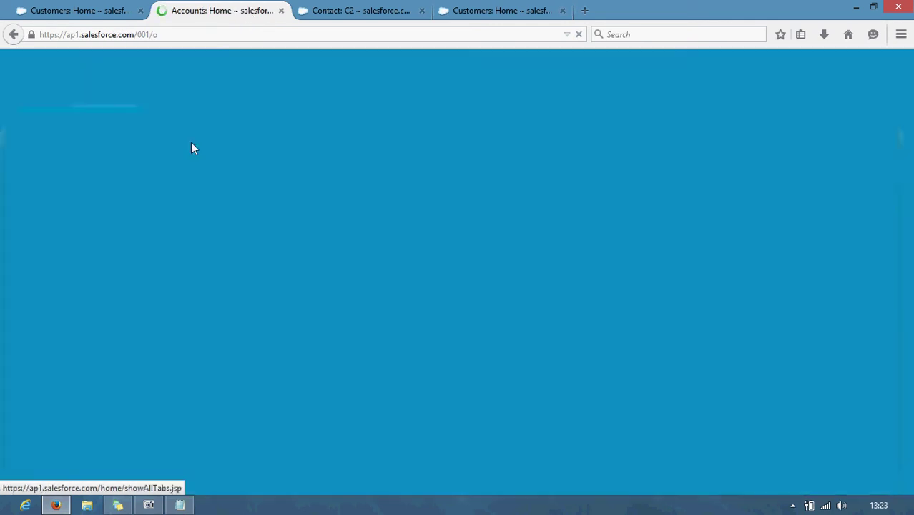
left_click(174, 267)
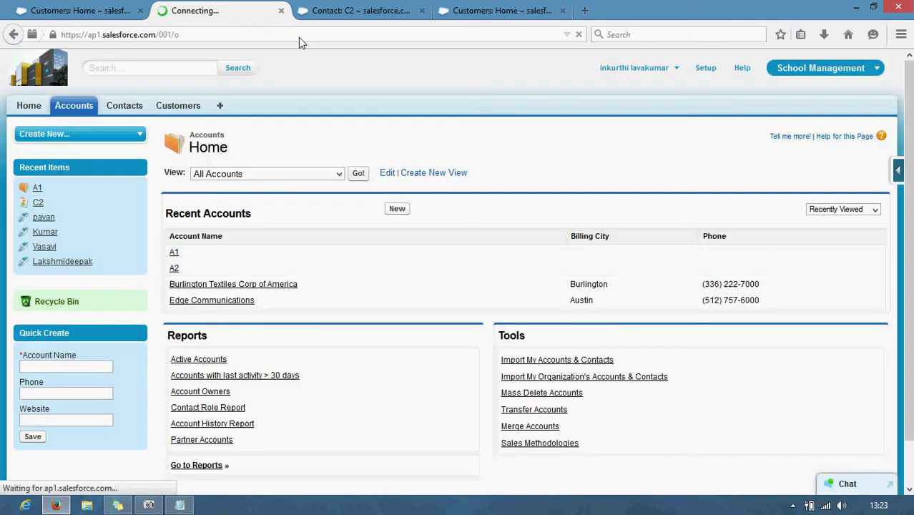
key("ctrl+Tab")
key("ctrl+Tab")
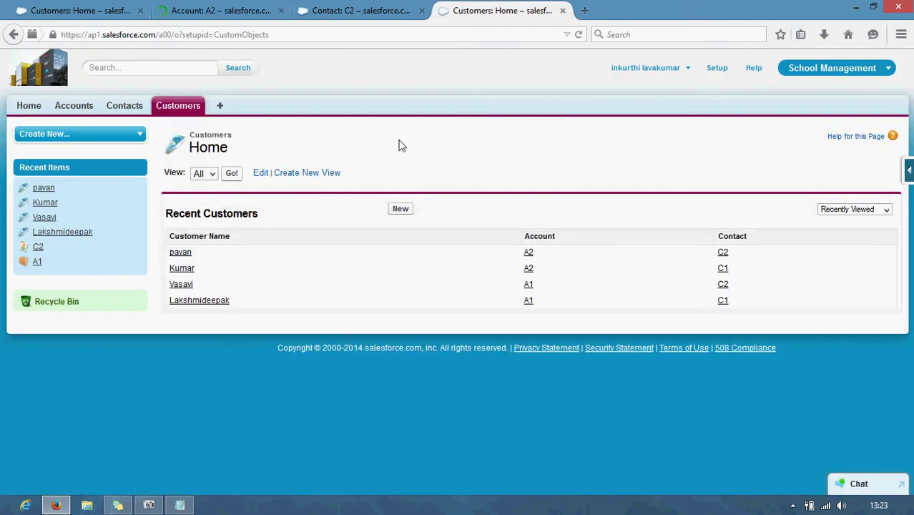
key("ctrl+shift+Tab")
key("ctrl+shift+Tab")
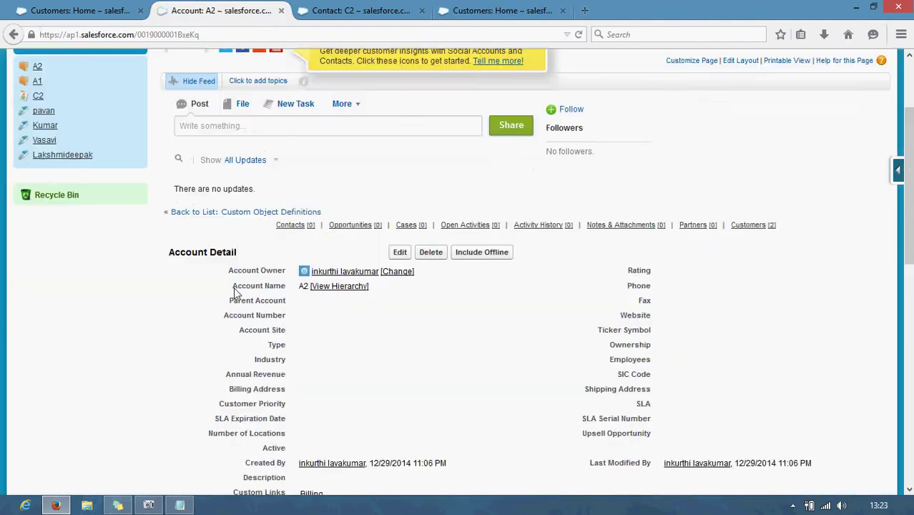
scroll(236, 293, "down", 10)
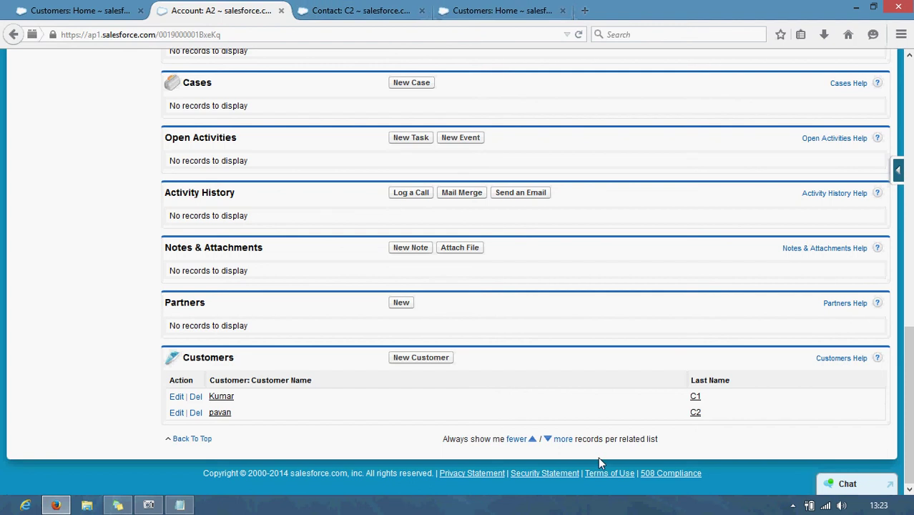
Step: Compare account A2's Customers related list with the records on the Customers home page
key("ctrl+Tab")
key("ctrl+Tab")
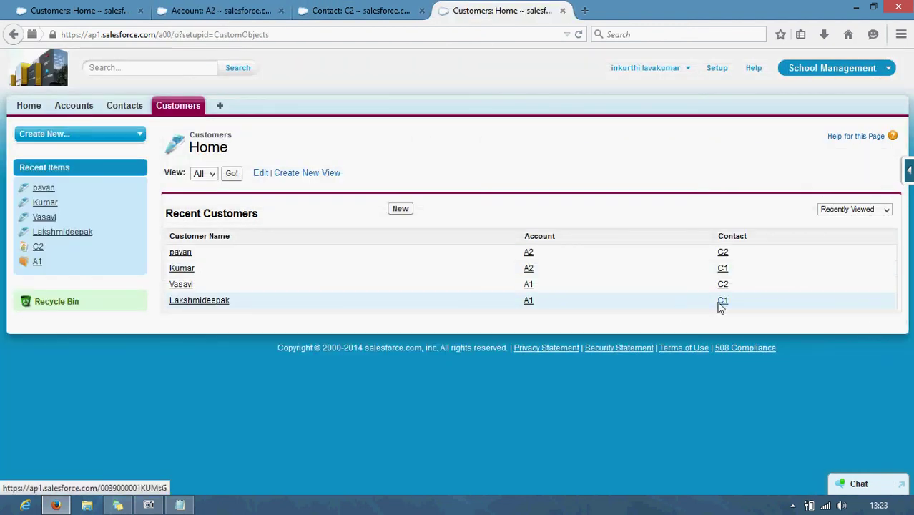
left_click(268, 7)
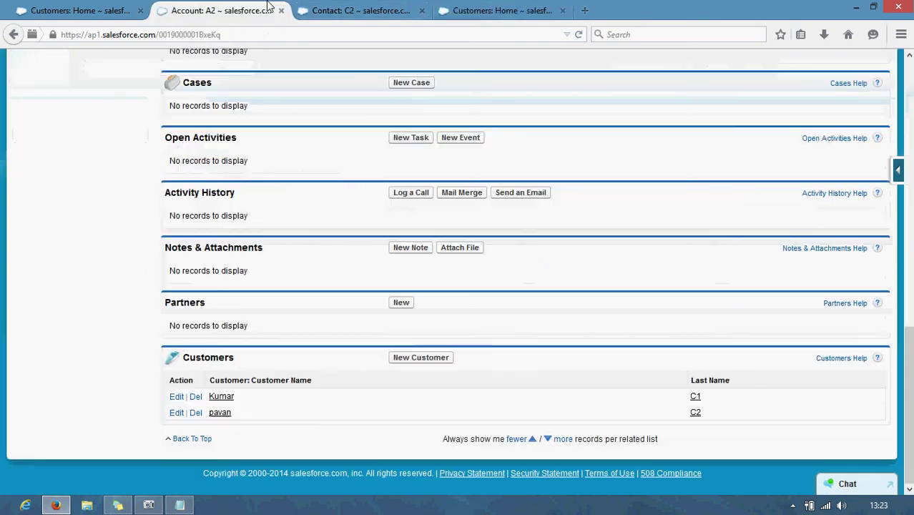
Step: Open contact C1 from account A2's Customers related list and review the accounts linked in C1's Customers related list
left_click(695, 398)
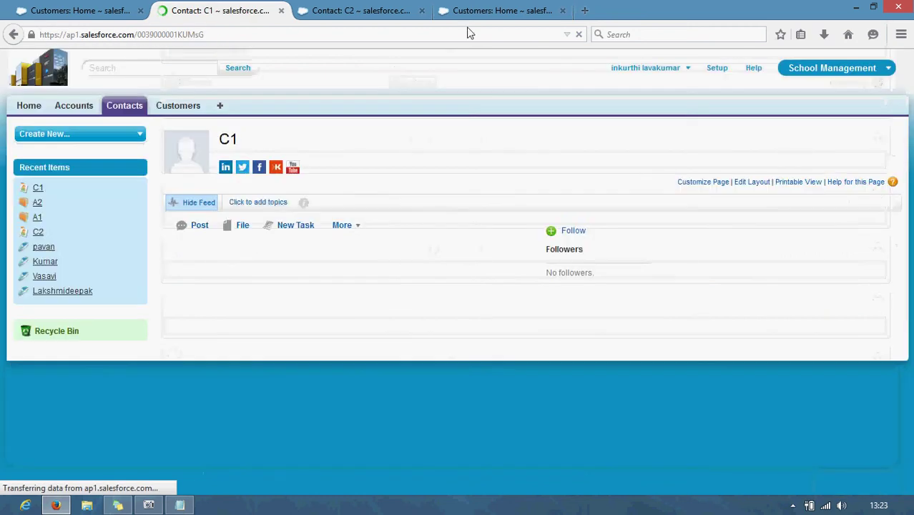
left_click(476, 11)
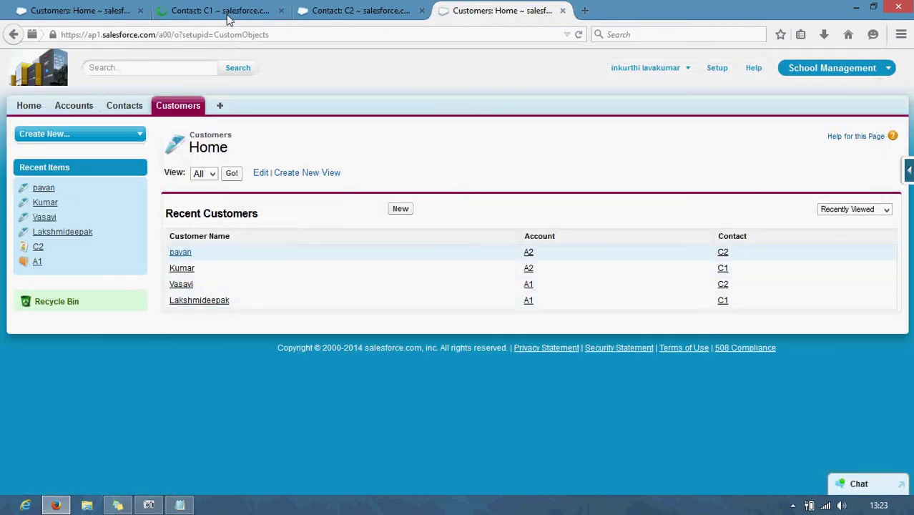
left_click(226, 16)
scroll(229, 327, "down", 10)
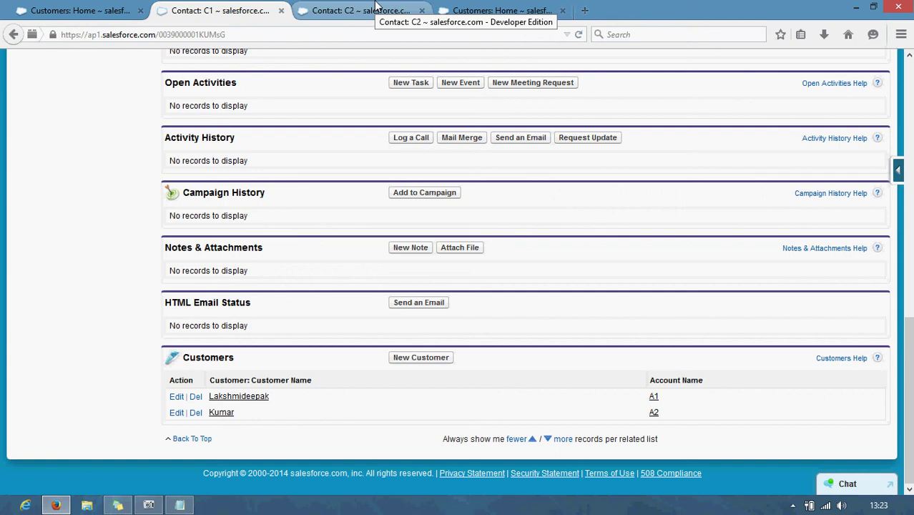
Step: Compare contact C1's Customers related list with contact C2's and with the account and contact pairs on the Customers home page
left_click(377, 7)
left_click(211, 7)
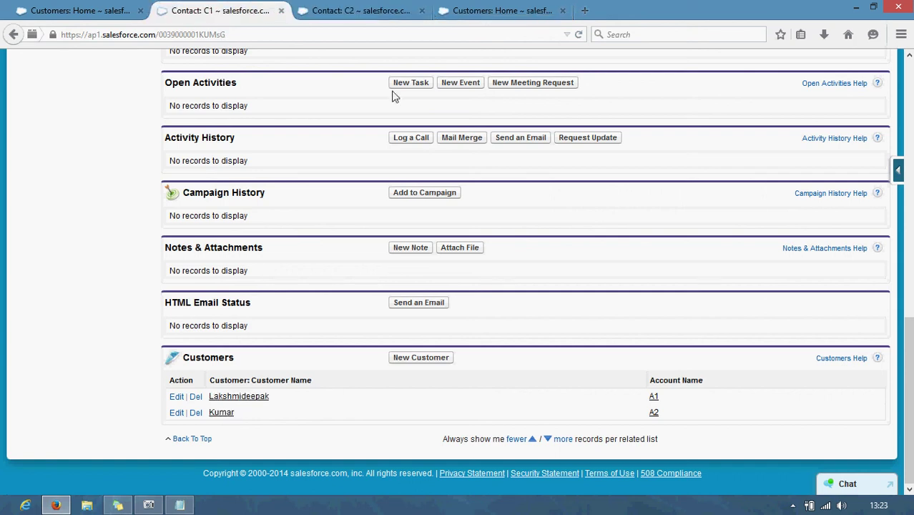
left_click(478, 8)
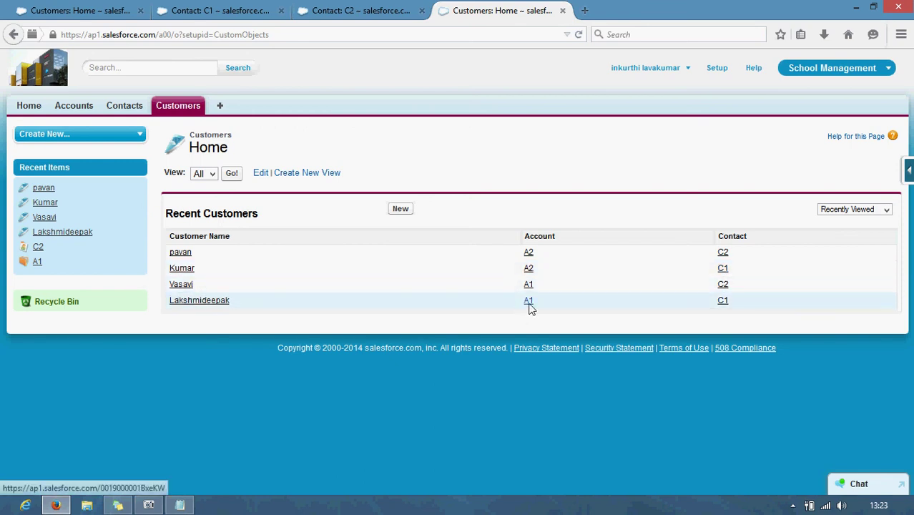
left_click(180, 269)
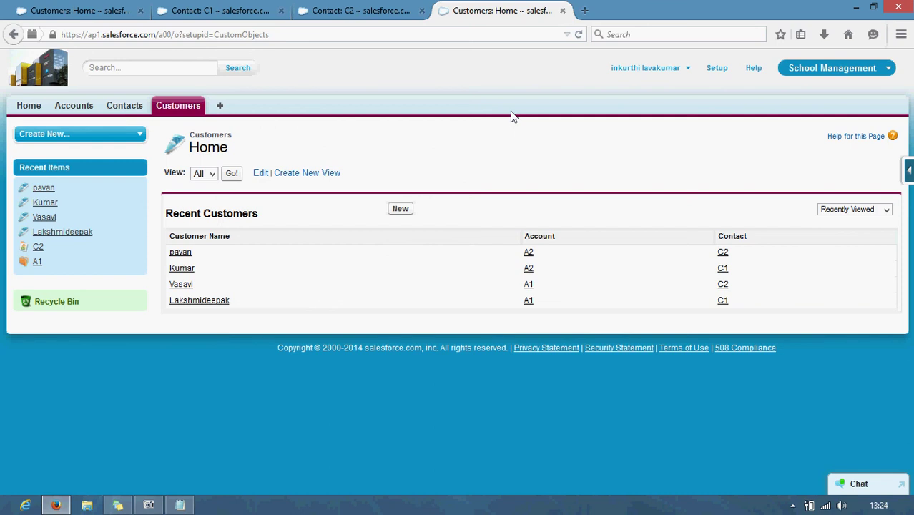
key("F7")
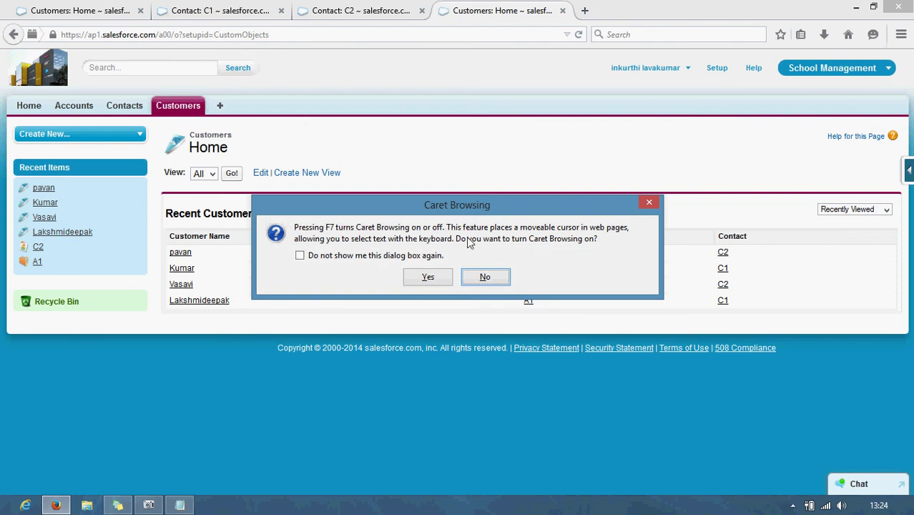
left_click(483, 279)
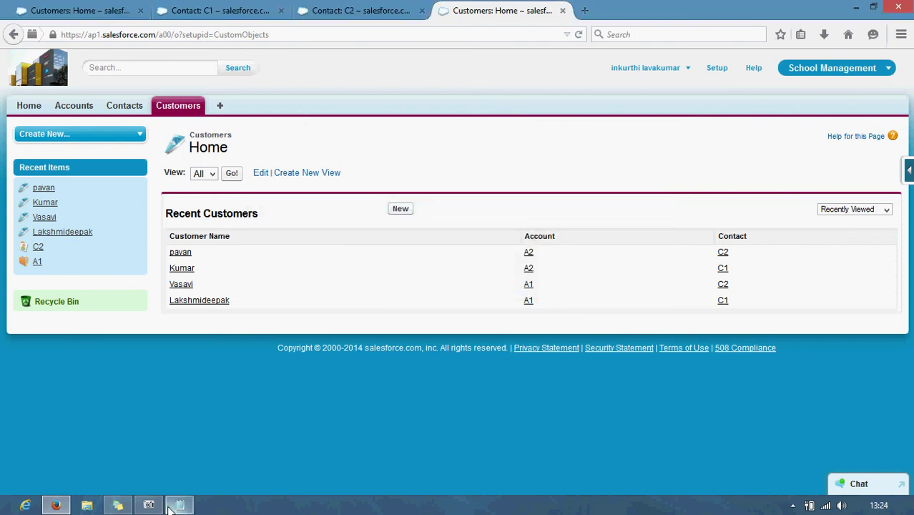
left_click(146, 429)
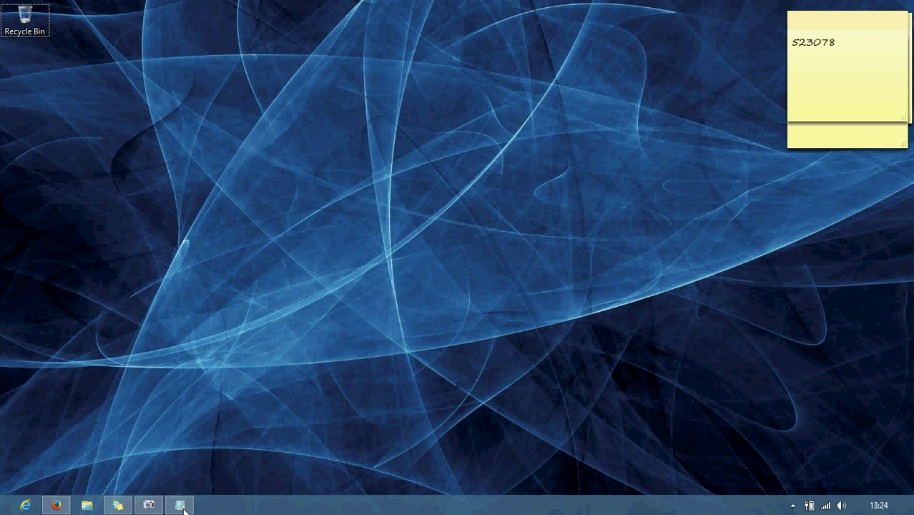
left_click(148, 506)
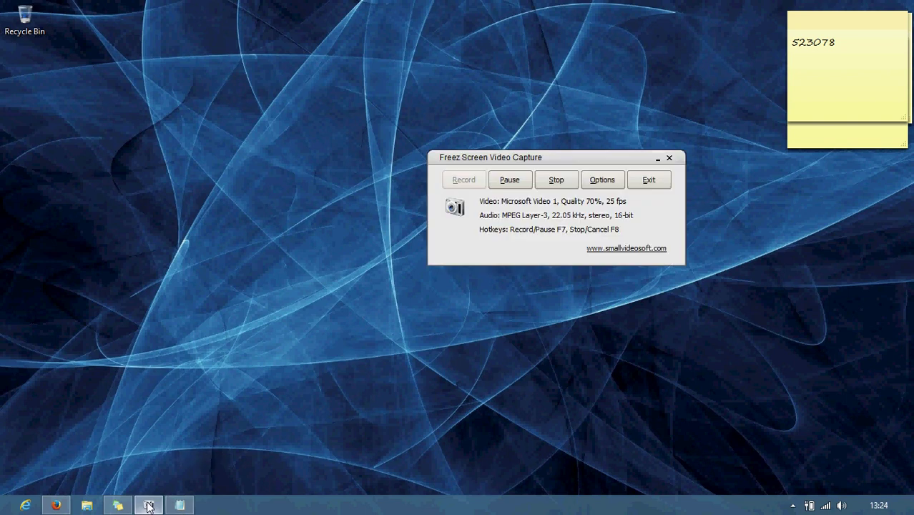